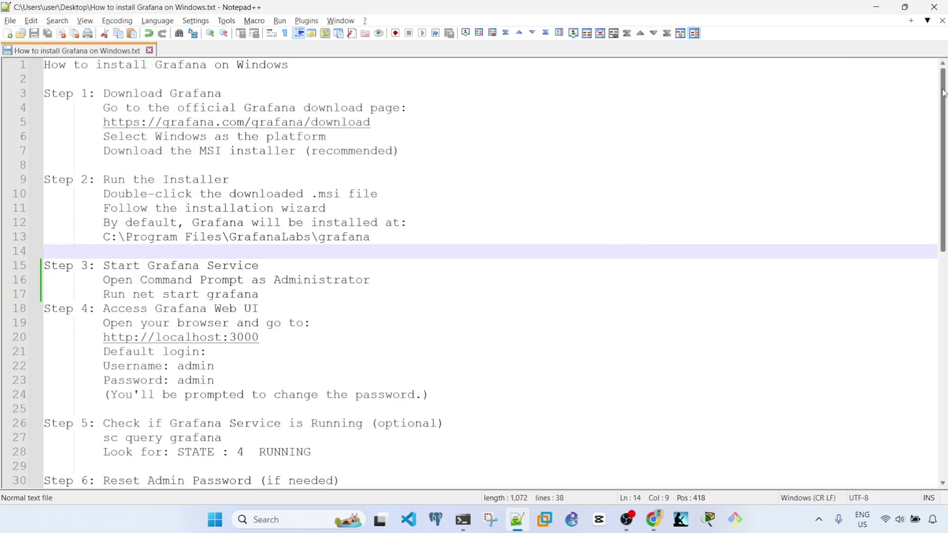
Step: Review the Grafana install notes in Notepad++, then switch to the Grafana download page in Chrome
{"action": "mouse_move", "coordinate": [943, 93]}
{"action": "left_mouse_down"}
{"action": "mouse_move", "coordinate": [943, 135]}
{"action": "mouse_move", "coordinate": [944, 95]}
{"action": "left_mouse_up"}
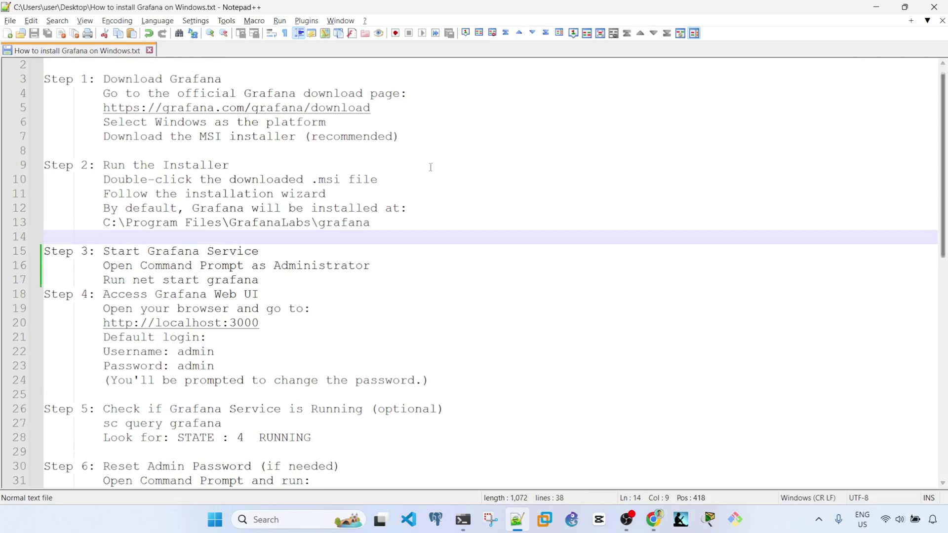
{"action": "scroll", "coordinate": [429, 179], "scroll_direction": "up", "scroll_amount": 1}
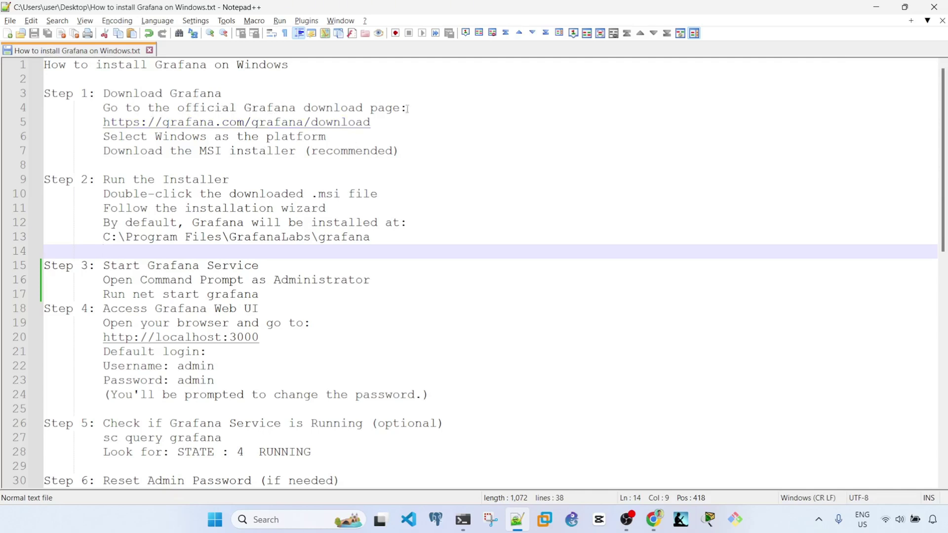
{"action": "left_click", "coordinate": [654, 519]}
{"action": "key", "text": "alt+Tab"}
{"action": "left_click", "coordinate": [346, 150]}
{"action": "left_click", "coordinate": [626, 161]}
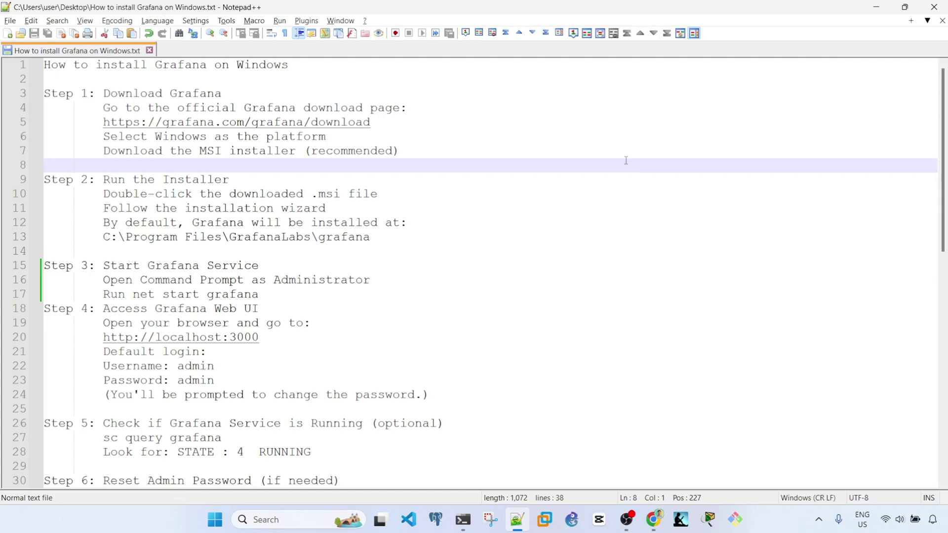
{"action": "key", "text": "alt+Tab"}
{"action": "scroll", "coordinate": [809, 213], "scroll_direction": "up", "scroll_amount": 3}
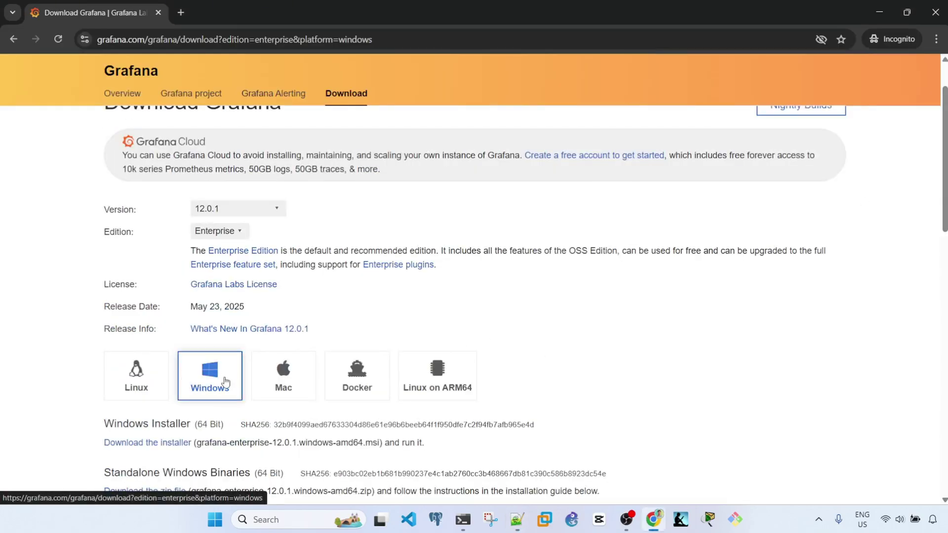
{"action": "scroll", "coordinate": [945, 242], "scroll_direction": "down", "scroll_amount": 3}
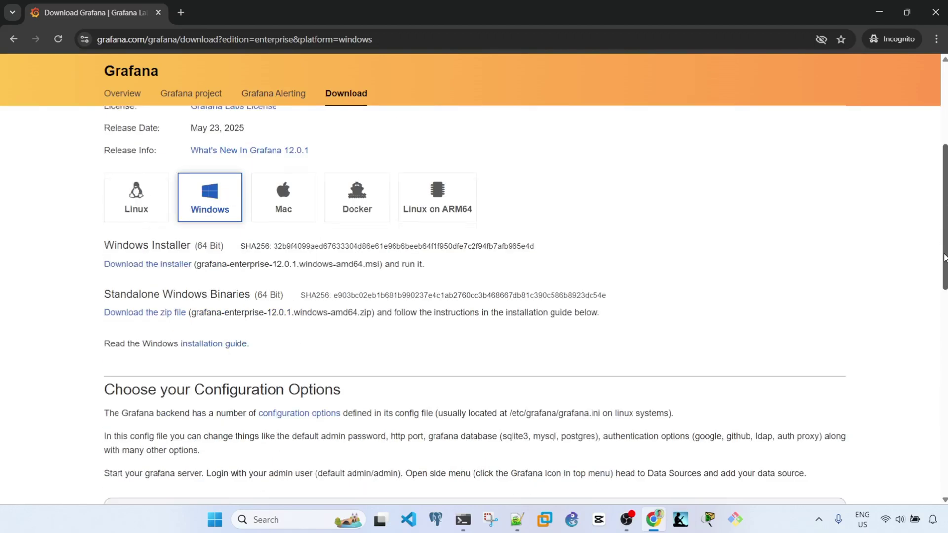
{"action": "scroll", "coordinate": [945, 242], "scroll_direction": "up", "scroll_amount": 2}
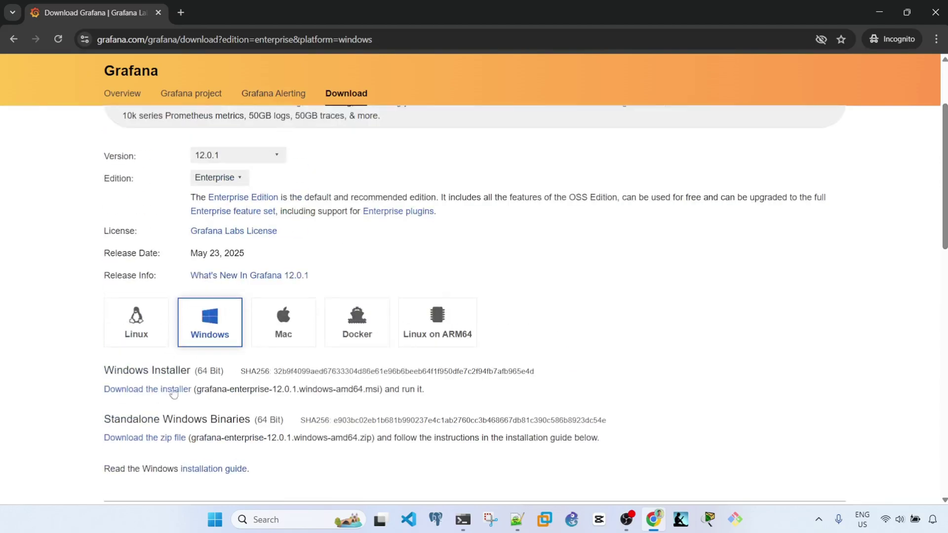
{"action": "scroll", "coordinate": [282, 277], "scroll_direction": "up", "scroll_amount": 1}
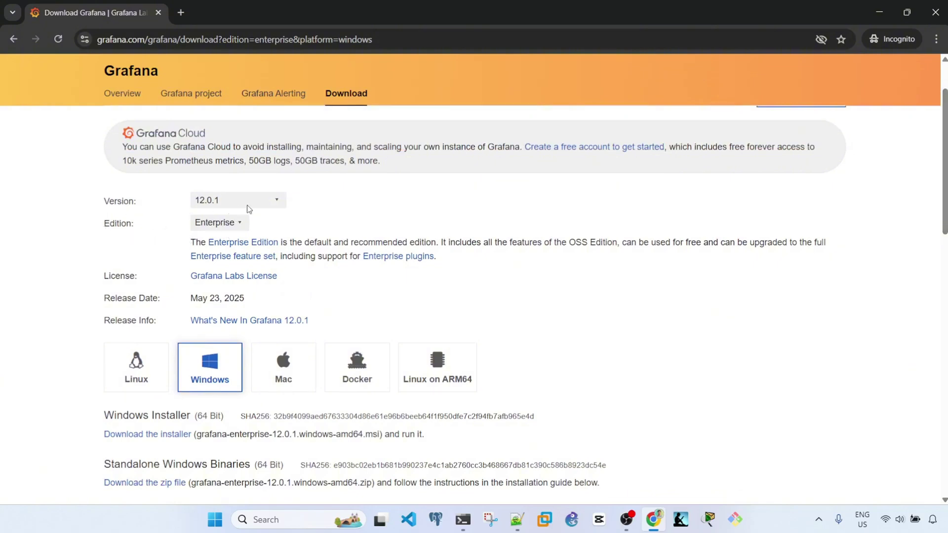
{"action": "left_click", "coordinate": [274, 200]}
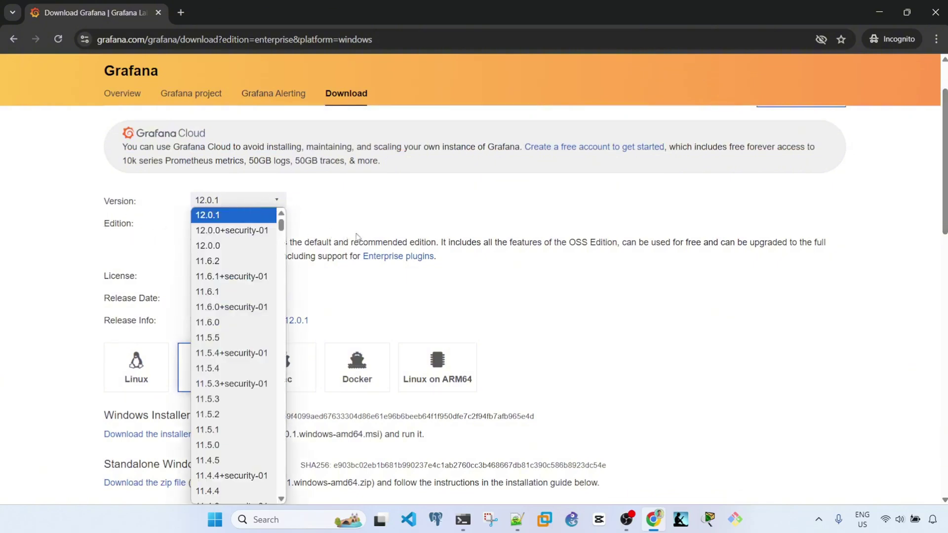
{"action": "left_click", "coordinate": [369, 219]}
{"action": "left_click", "coordinate": [274, 204]}
{"action": "left_click", "coordinate": [439, 212]}
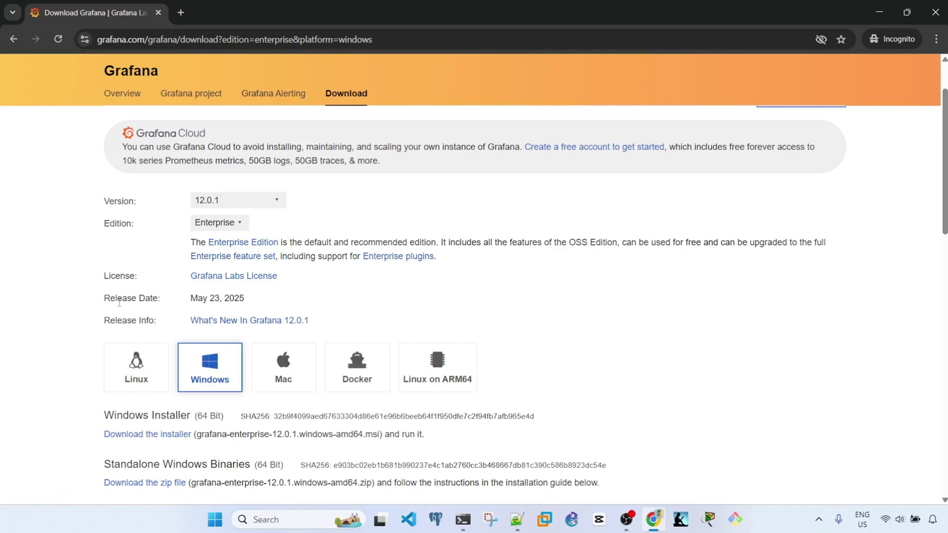
{"action": "left_click_drag", "start_coordinate": [109, 299], "coordinate": [274, 303]}
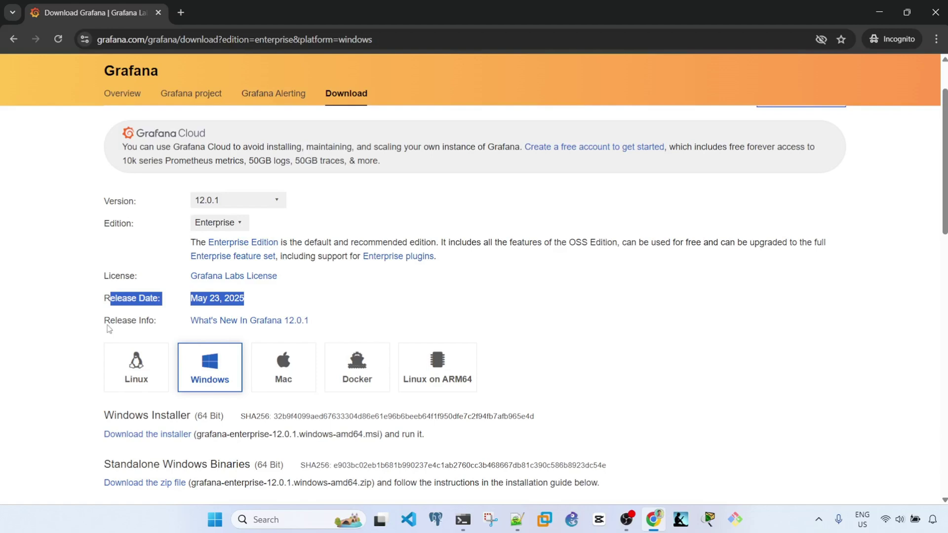
Step: Download the 12.0.1 Windows .msi installer into Downloads, replacing the existing copy
{"action": "left_click", "coordinate": [494, 322]}
{"action": "scroll", "coordinate": [609, 259], "scroll_direction": "down", "scroll_amount": 2}
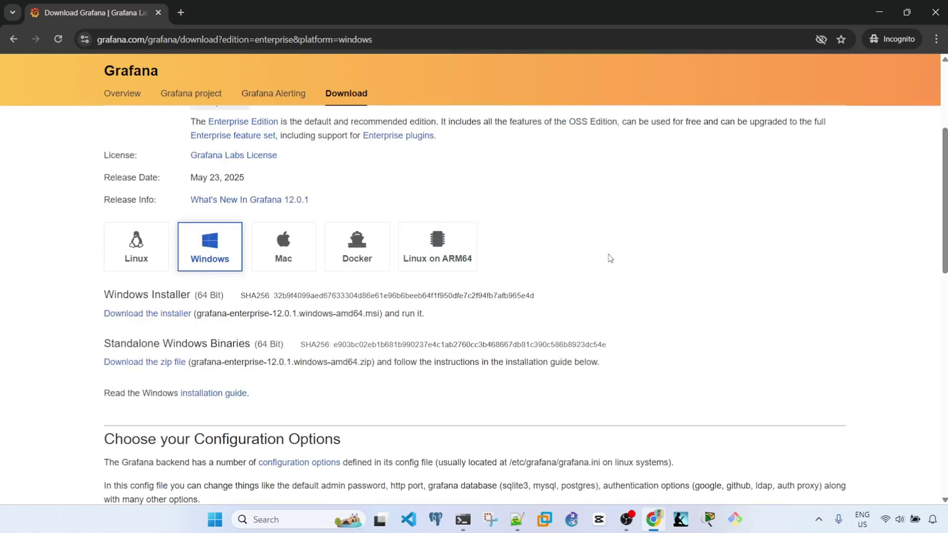
{"action": "left_click", "coordinate": [168, 316]}
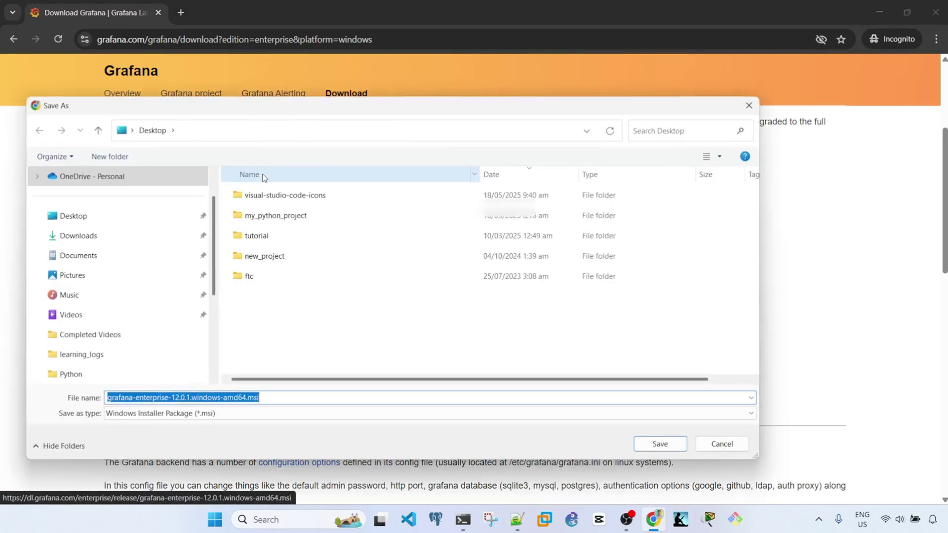
{"action": "left_click", "coordinate": [124, 236]}
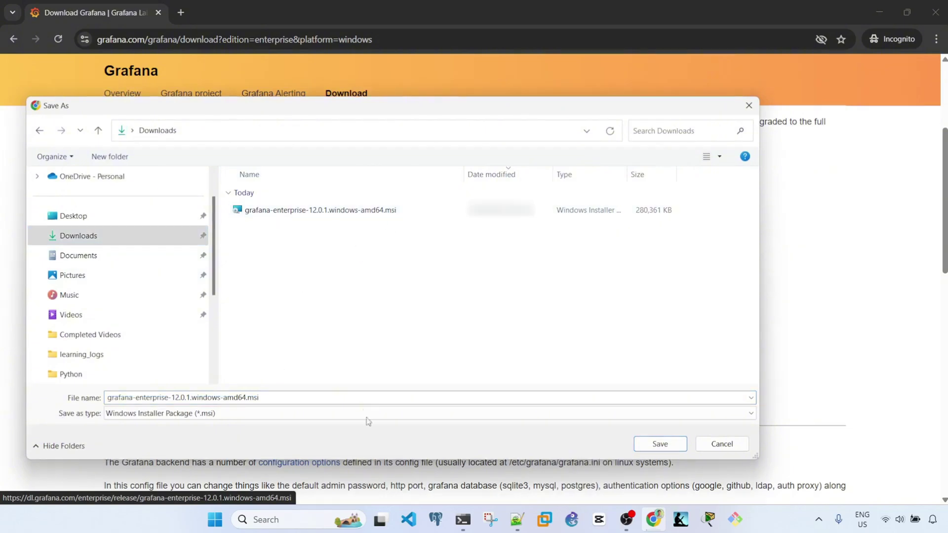
{"action": "left_click", "coordinate": [666, 446]}
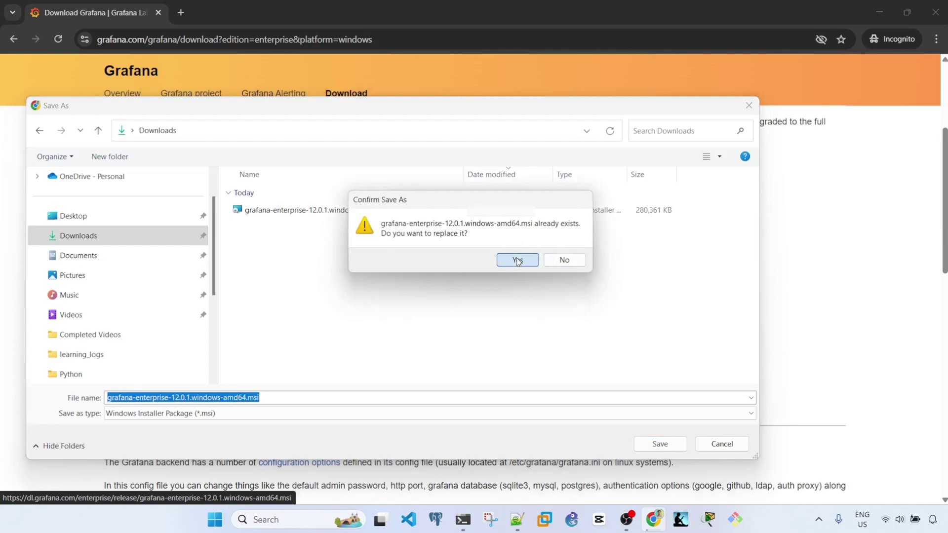
{"action": "left_click", "coordinate": [517, 260]}
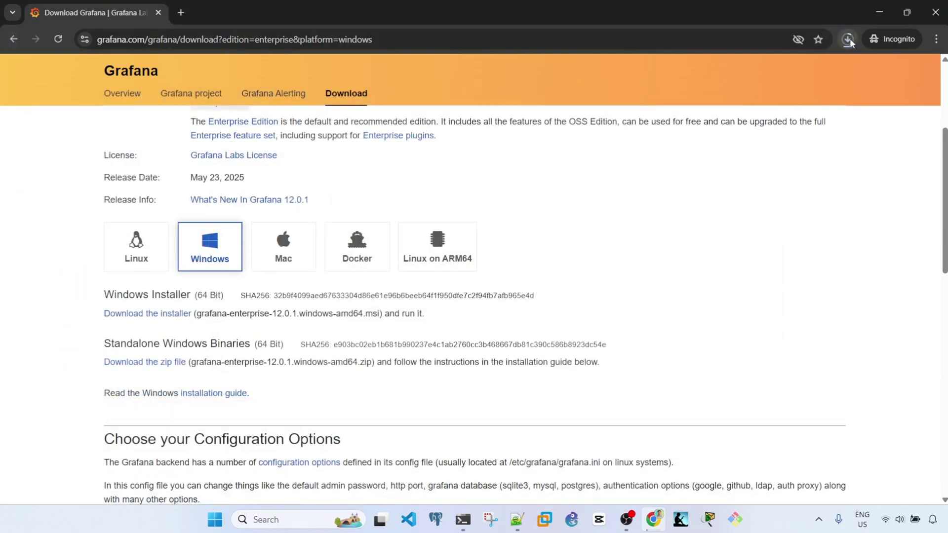
{"action": "left_click", "coordinate": [848, 39]}
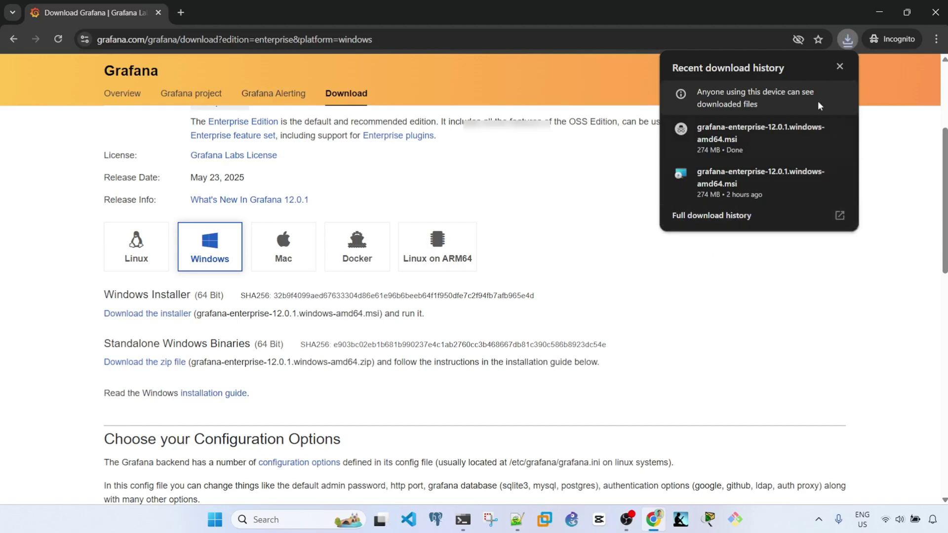
Step: Show the downloaded installer in the Downloads folder, then return to the Grafana install notes
{"action": "left_click", "coordinate": [816, 129]}
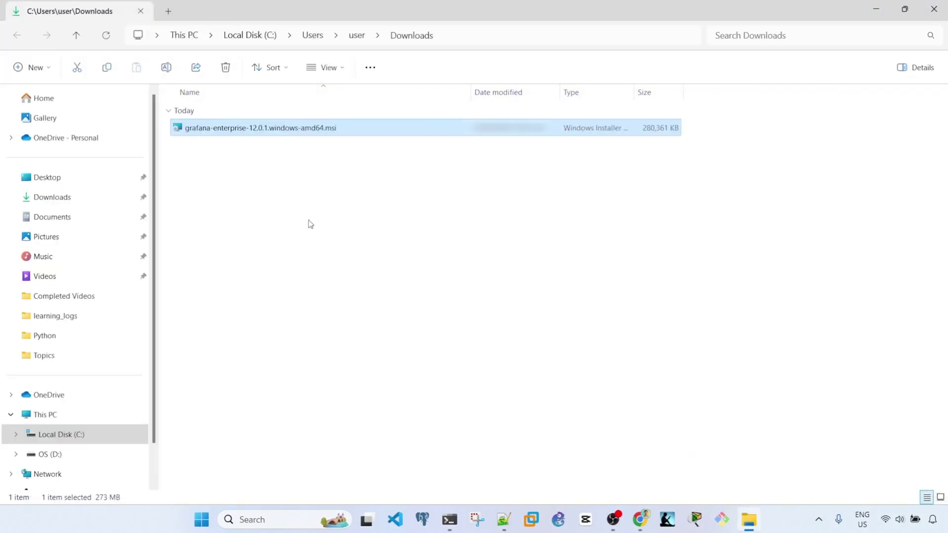
{"action": "left_click", "coordinate": [403, 198]}
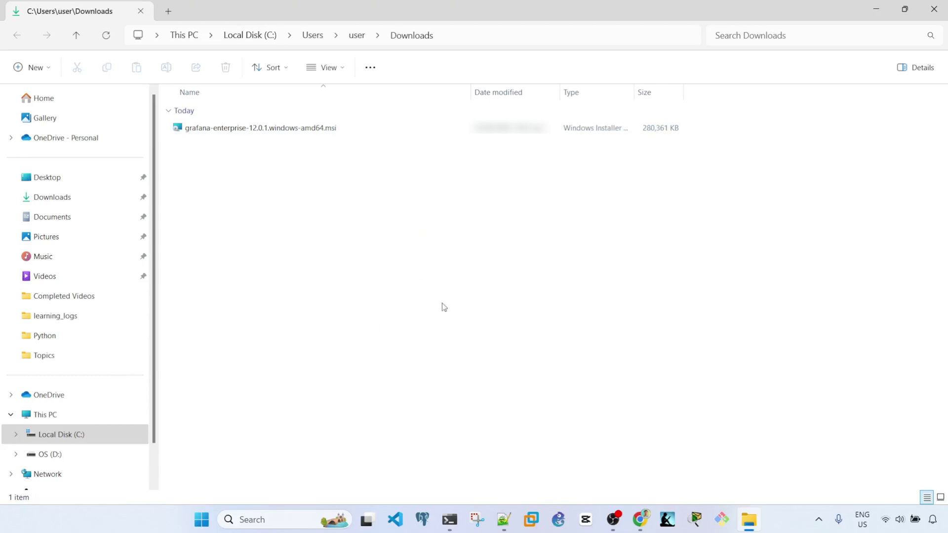
{"action": "left_click", "coordinate": [503, 519]}
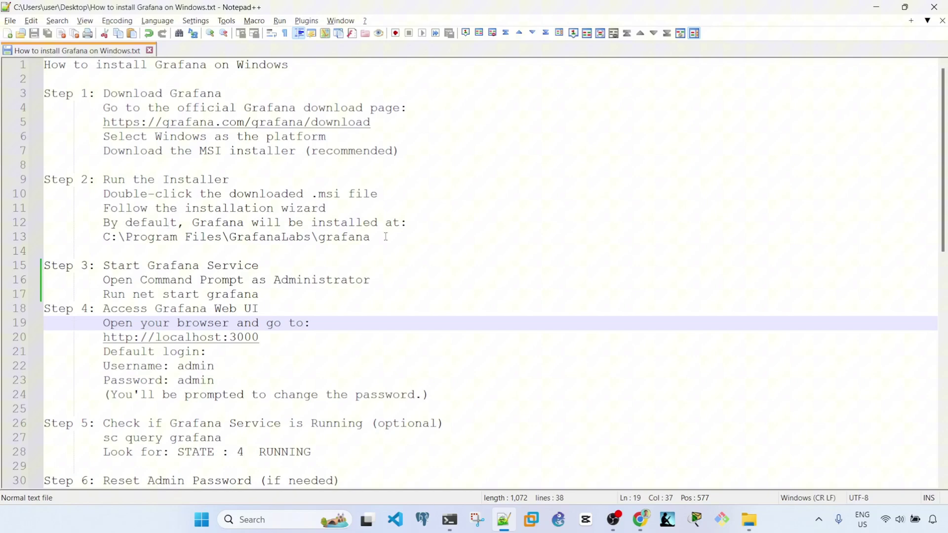
Step: Check the default install path in the notes, then launch the installer past SmartScreen with Run anyway
{"action": "left_click_drag", "start_coordinate": [412, 238], "coordinate": [102, 238]}
{"action": "left_click", "coordinate": [412, 222]}
{"action": "key", "text": "alt+Tab"}
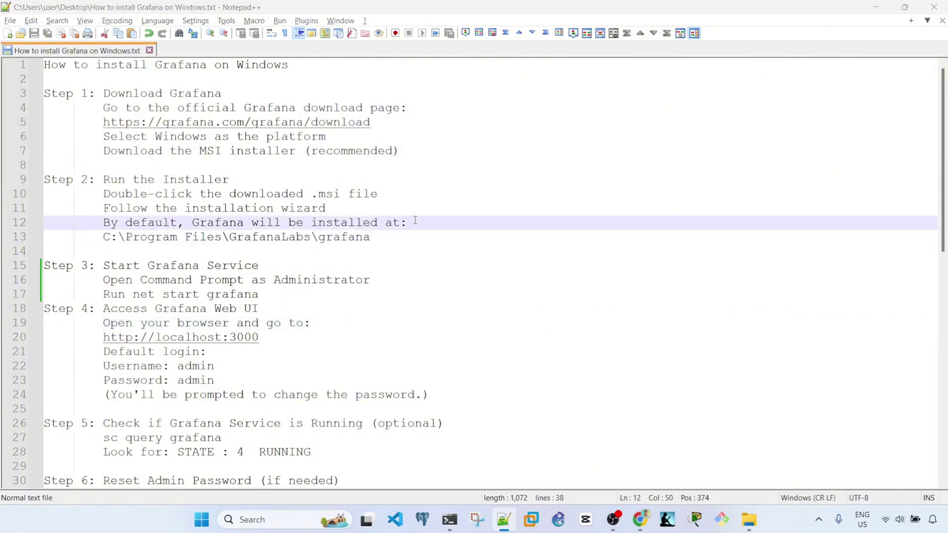
{"action": "double_click", "coordinate": [302, 128]}
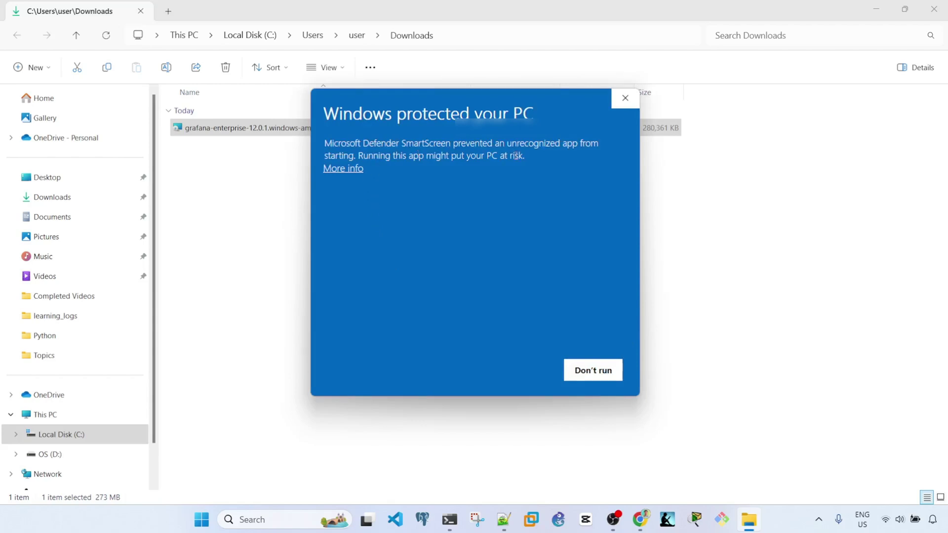
{"action": "left_click", "coordinate": [344, 170]}
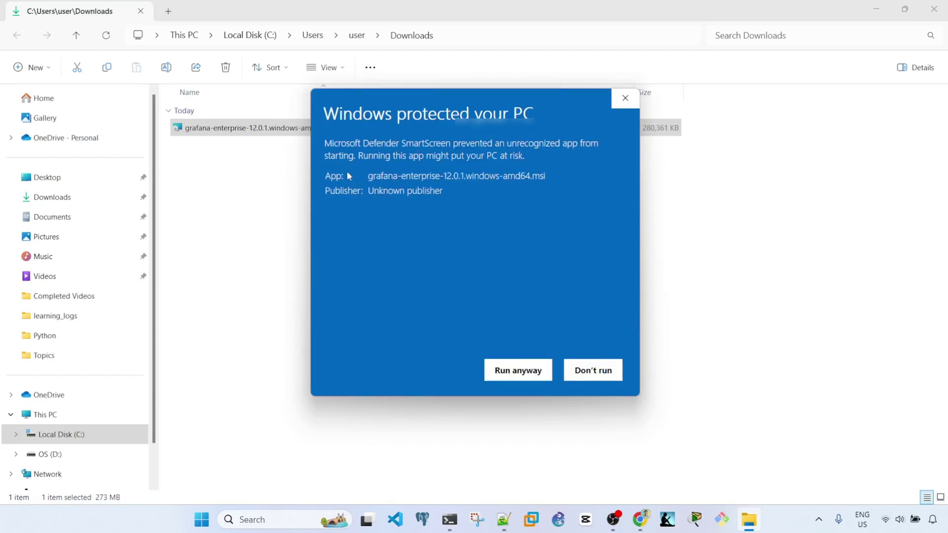
{"action": "left_click", "coordinate": [534, 375]}
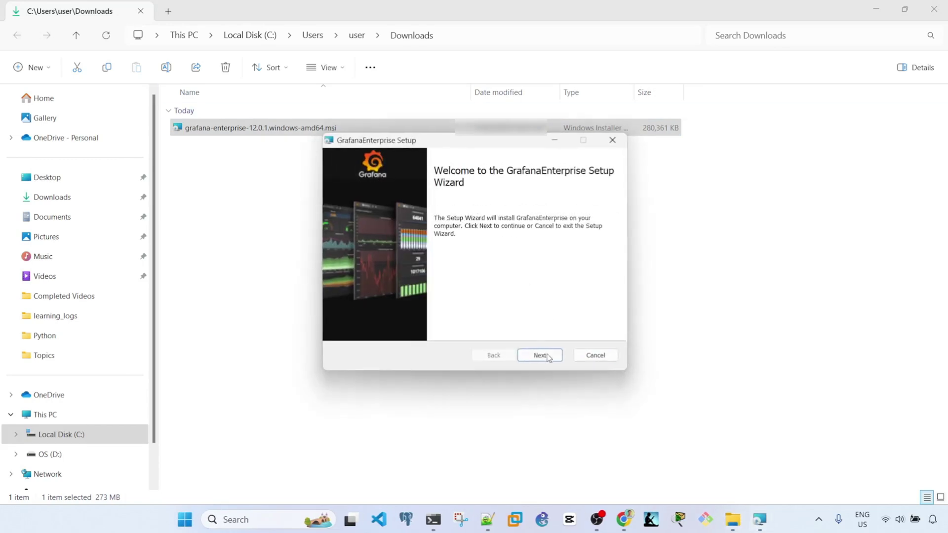
Step: Accept the license and default features, and install Grafana Enterprise to C:\Program Files\GrafanaLabs\
{"action": "left_click", "coordinate": [543, 357]}
{"action": "left_click", "coordinate": [391, 328]}
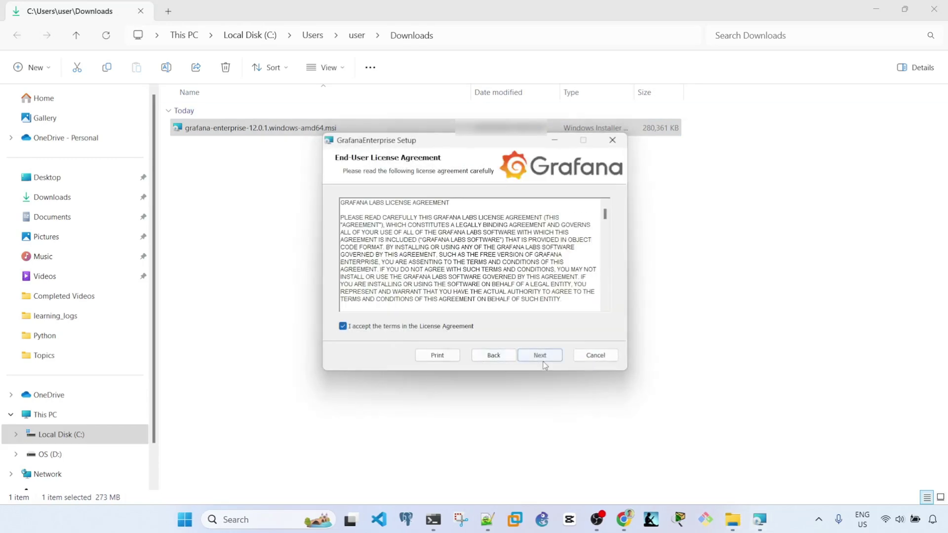
{"action": "left_click", "coordinate": [541, 356]}
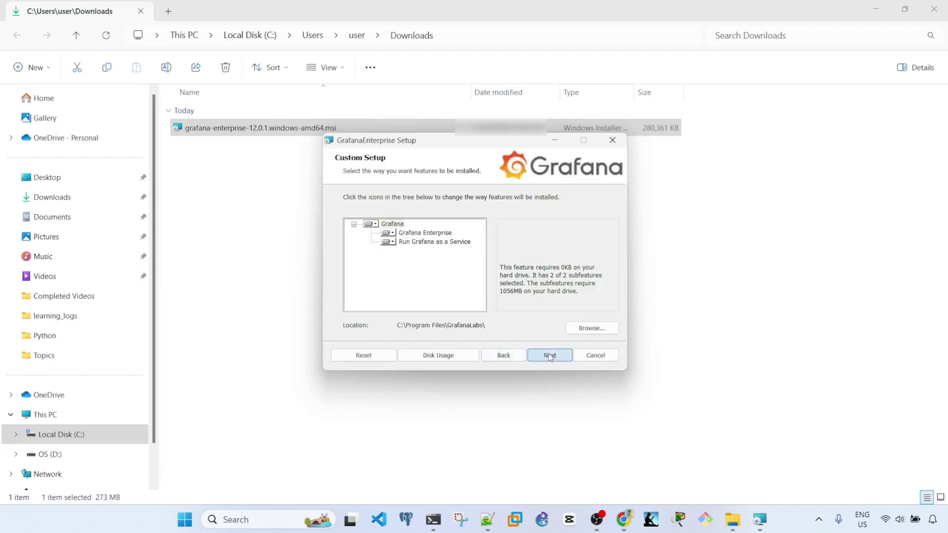
{"action": "left_click", "coordinate": [546, 355]}
{"action": "left_click", "coordinate": [540, 356]}
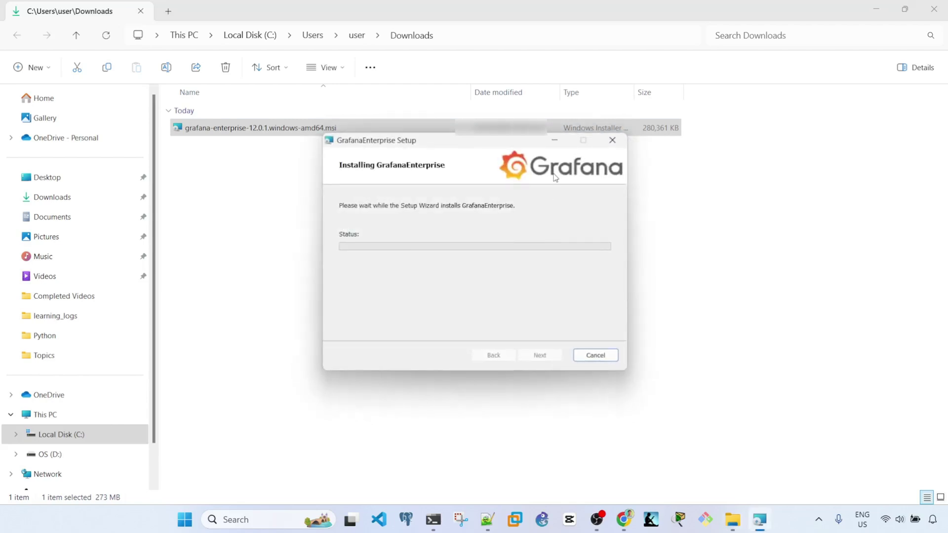
{"action": "left_click_drag", "start_coordinate": [485, 141], "coordinate": [470, 81]}
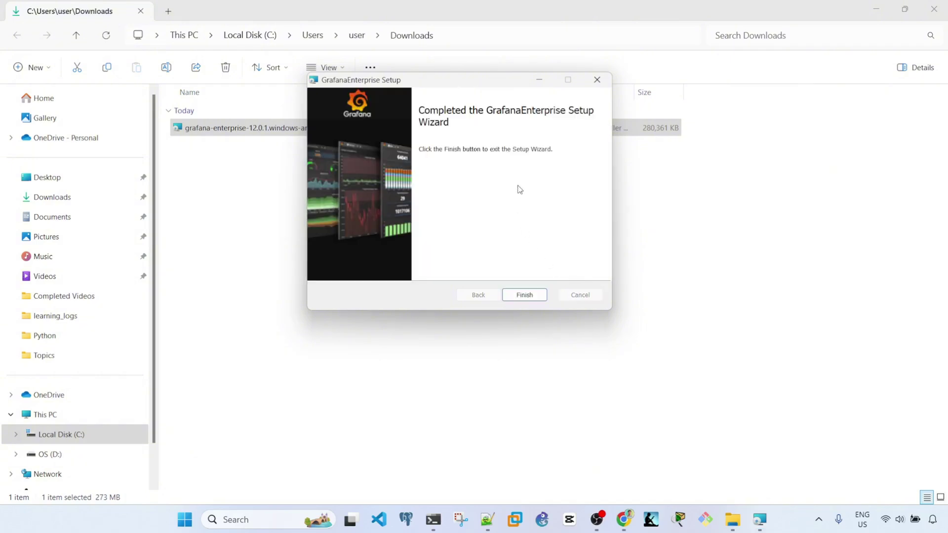
Step: Close the finished setup wizard and select the net start grafana command on line 17
{"action": "left_click", "coordinate": [518, 296]}
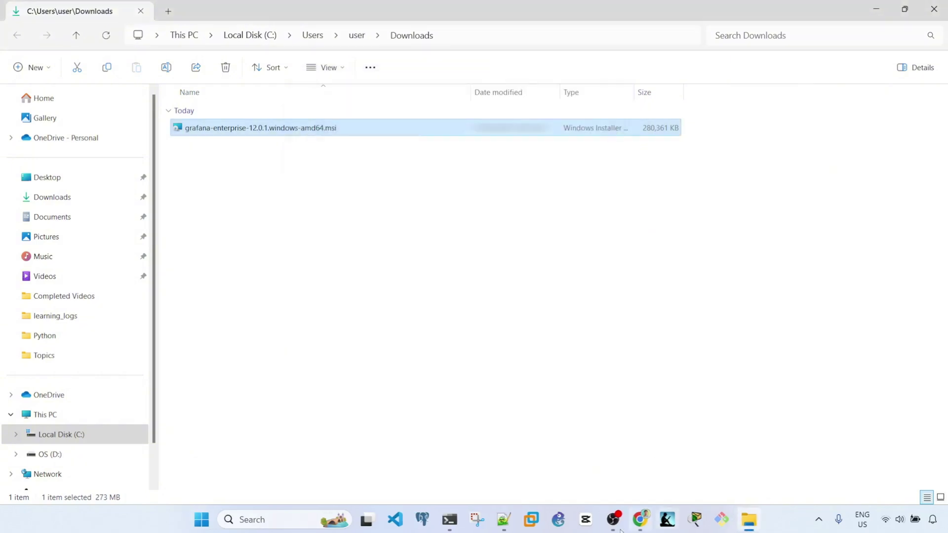
{"action": "left_click", "coordinate": [504, 519]}
{"action": "left_click", "coordinate": [417, 294]}
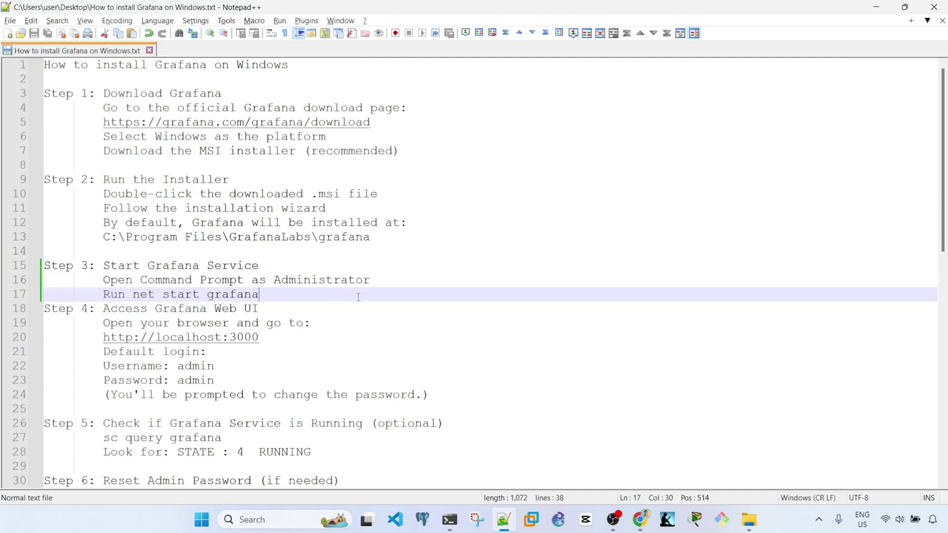
{"action": "left_click_drag", "start_coordinate": [266, 295], "coordinate": [135, 295]}
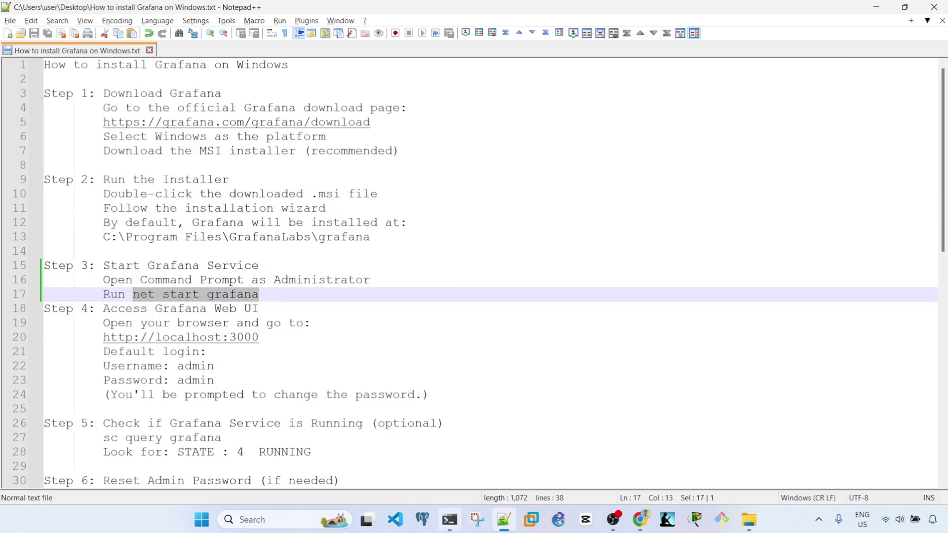
Step: Rerun net start grafana in the administrator Command Prompt, confirming the service is already started
{"action": "mouse_move", "coordinate": [449, 519]}
{"action": "left_click", "coordinate": [463, 482]}
{"action": "left_click_drag", "start_coordinate": [421, 130], "coordinate": [578, 100]}
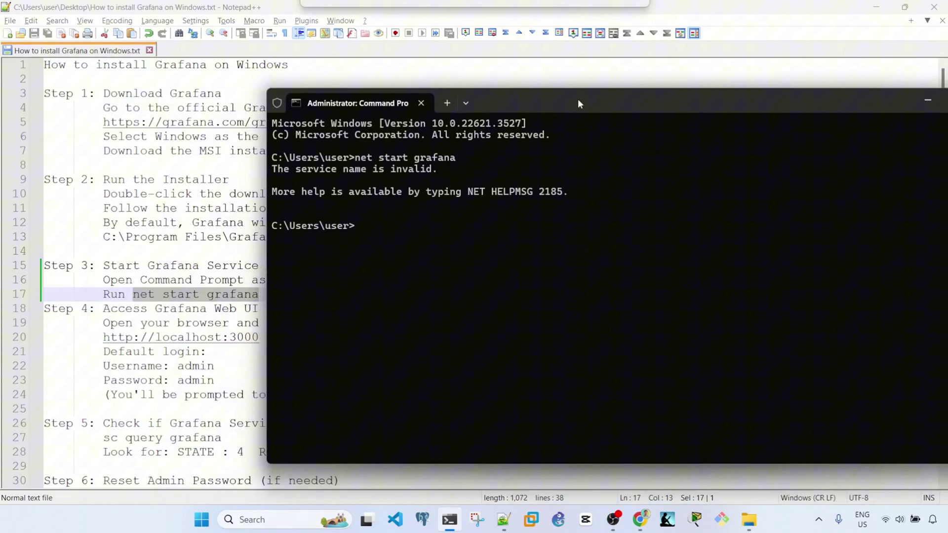
{"action": "left_click_drag", "start_coordinate": [579, 104], "coordinate": [579, 104]}
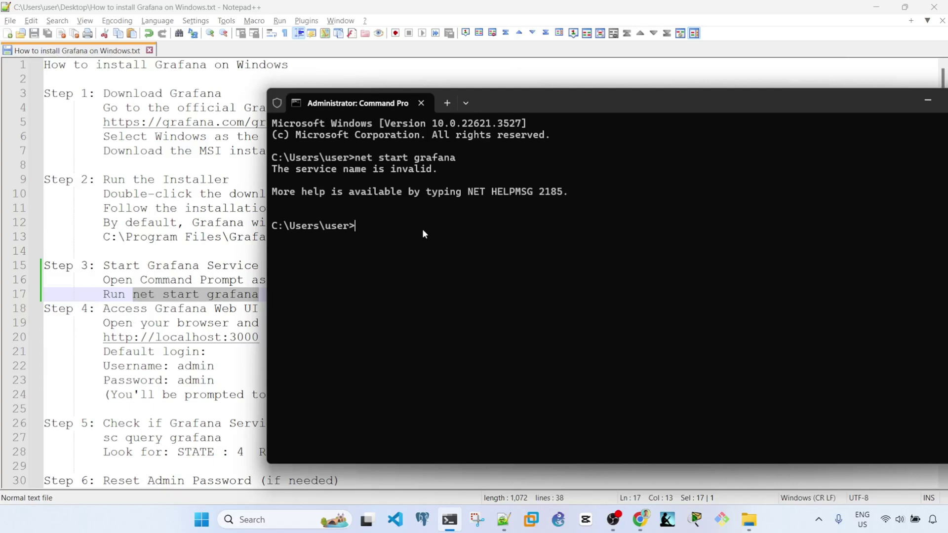
{"action": "key", "text": "Up"}
{"action": "key", "text": "Return"}
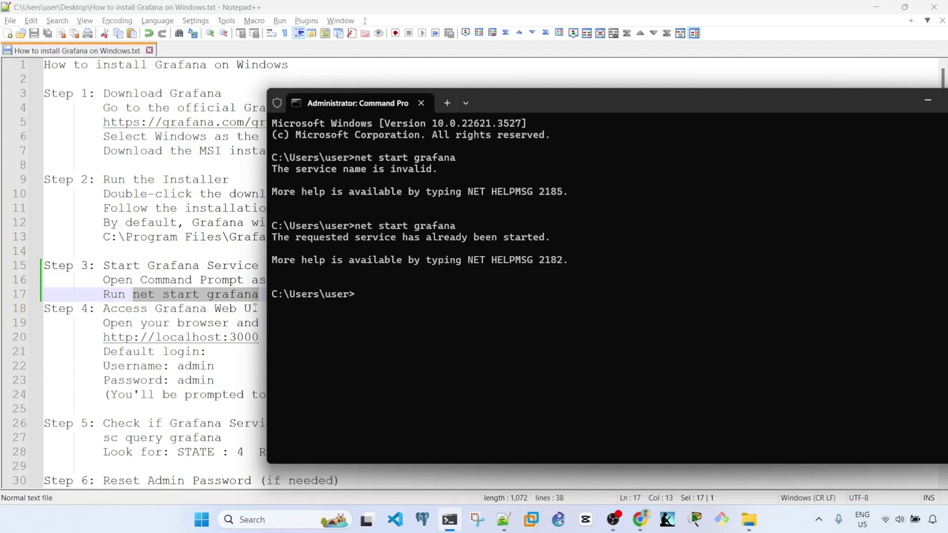
{"action": "left_click", "coordinate": [200, 238]}
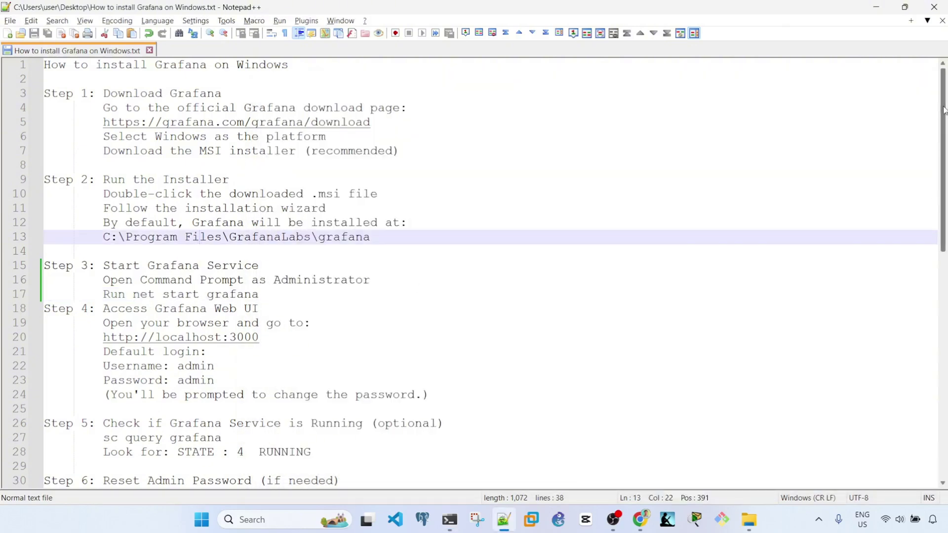
Step: Open the localhost:3000 address from the notes in a new incognito Chrome tab
{"action": "left_click_drag", "start_coordinate": [943, 109], "coordinate": [944, 145]}
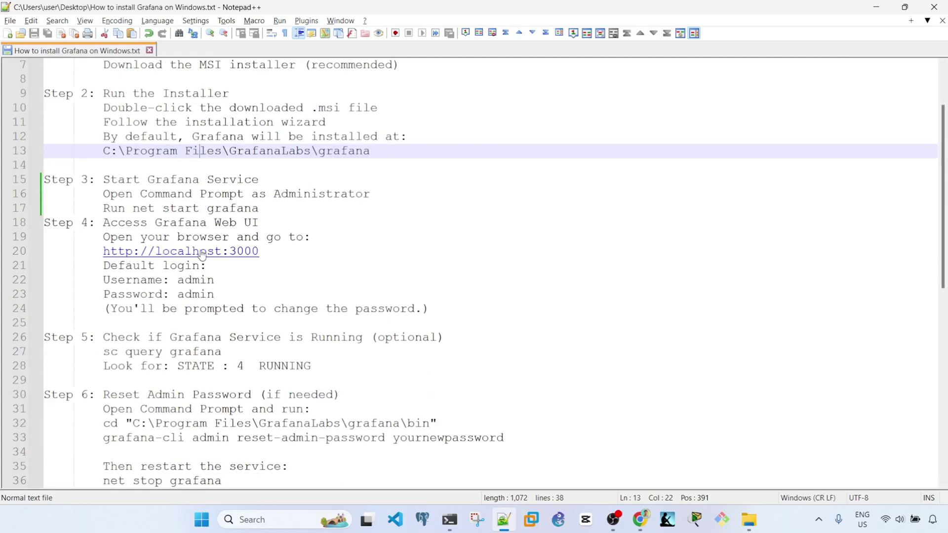
{"action": "left_click_drag", "start_coordinate": [260, 251], "coordinate": [103, 252]}
{"action": "key", "text": "ctrl+c"}
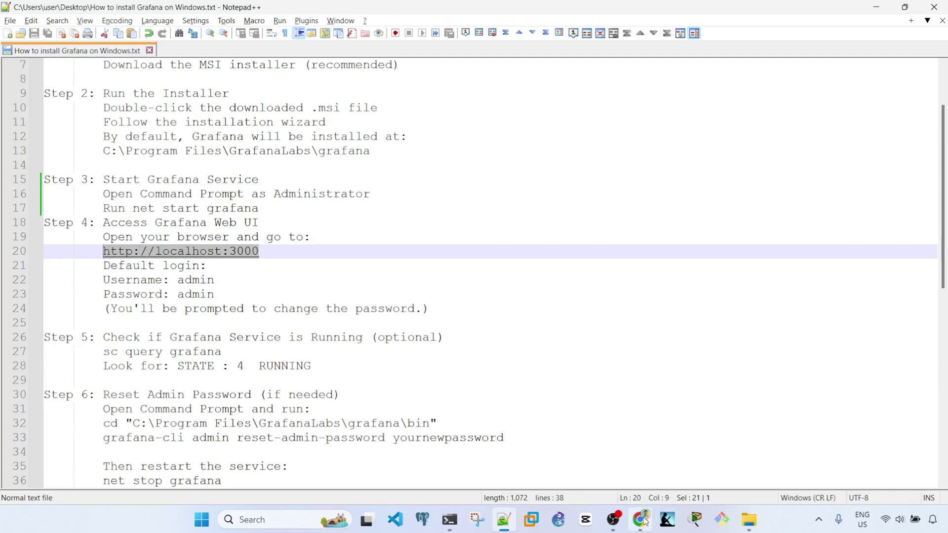
{"action": "left_click", "coordinate": [641, 519]}
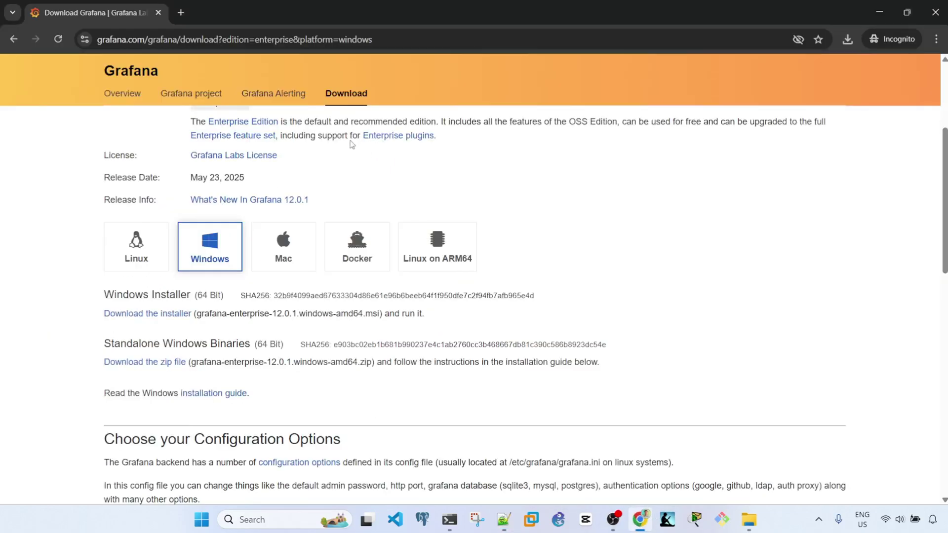
{"action": "left_click", "coordinate": [181, 13]}
{"action": "key", "text": "ctrl+v"}
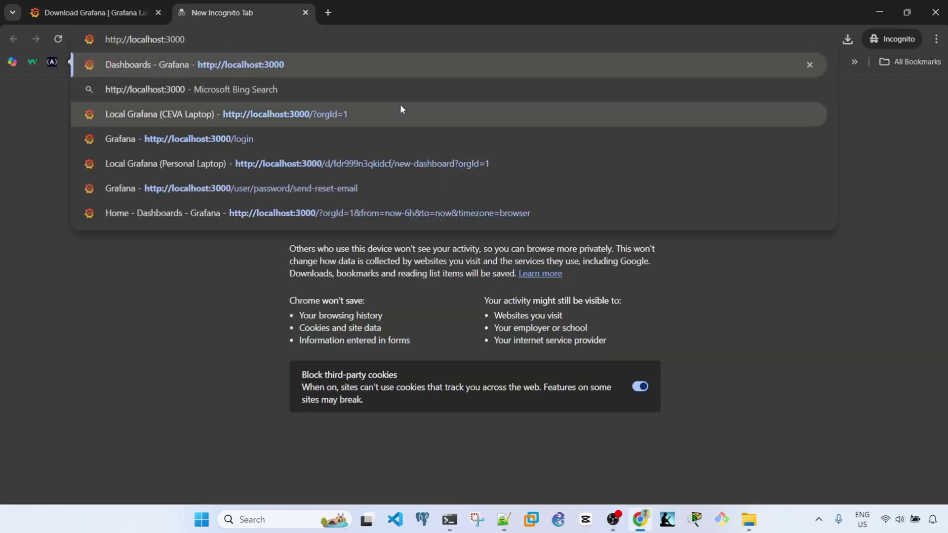
{"action": "key", "text": "Return"}
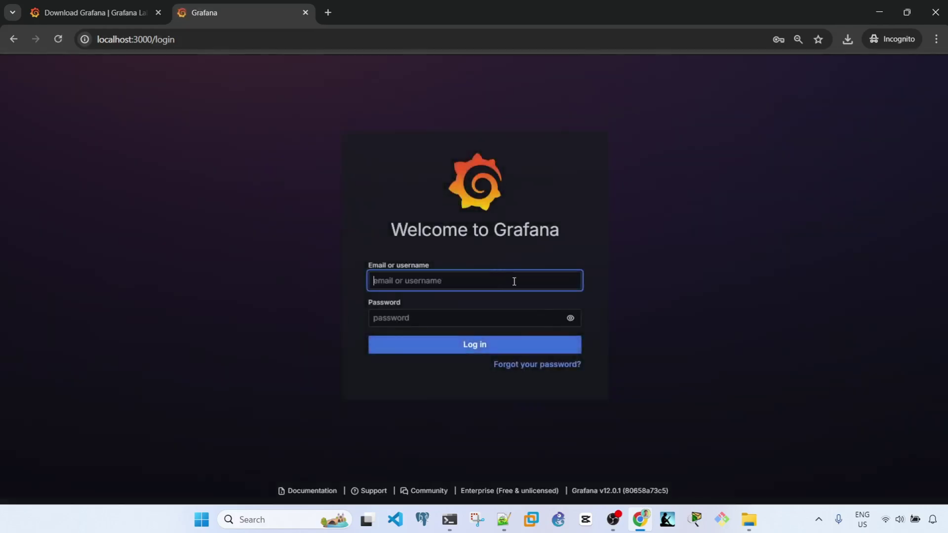
Step: Enter the default administrator username and password on the Grafana login page, revealing the password to check it
{"action": "key", "text": "alt+Tab"}
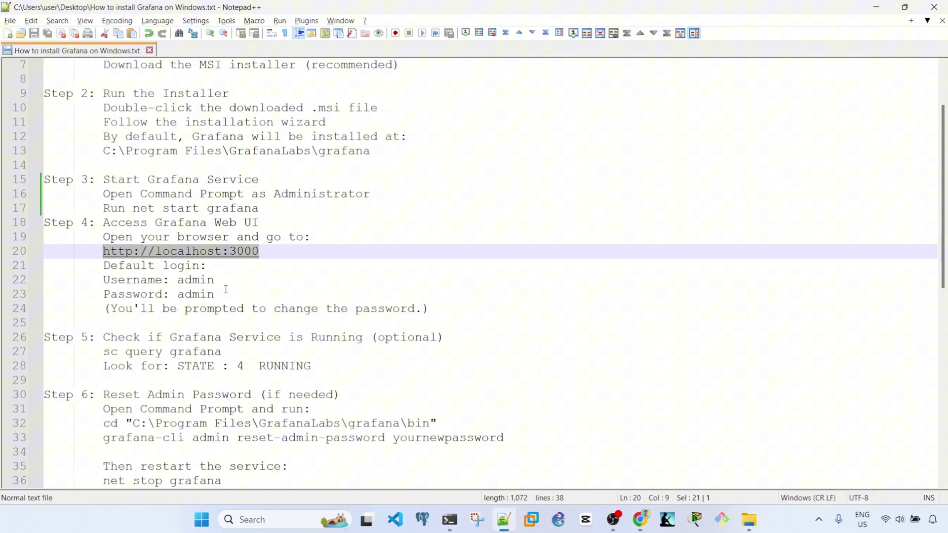
{"action": "key", "text": "alt+Tab"}
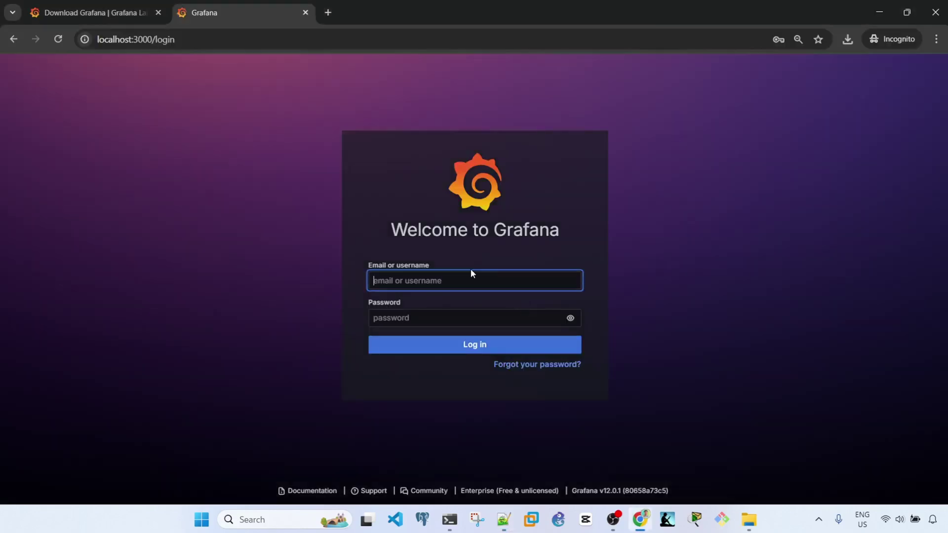
{"action": "type", "text": "ad"}
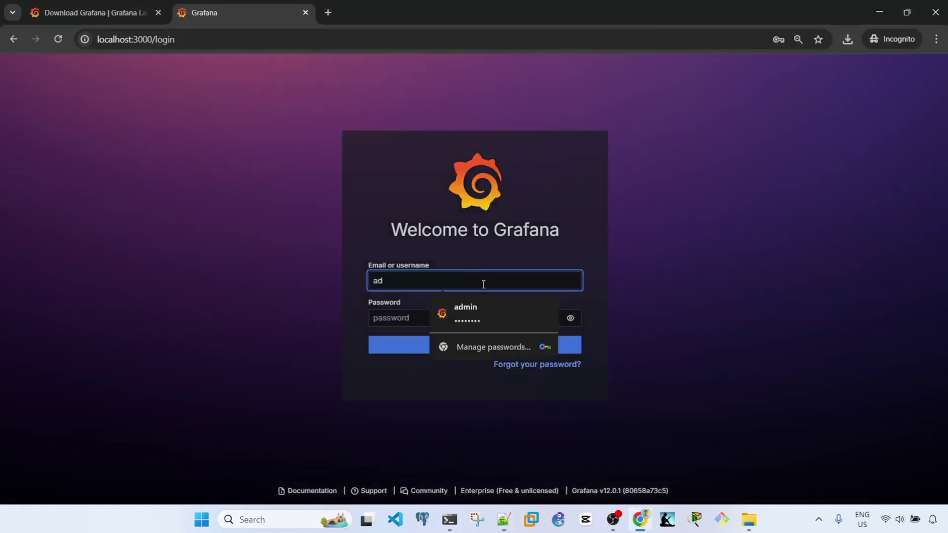
{"action": "type", "text": "min"}
{"action": "key", "text": "Tab"}
{"action": "type", "text": "adm"}
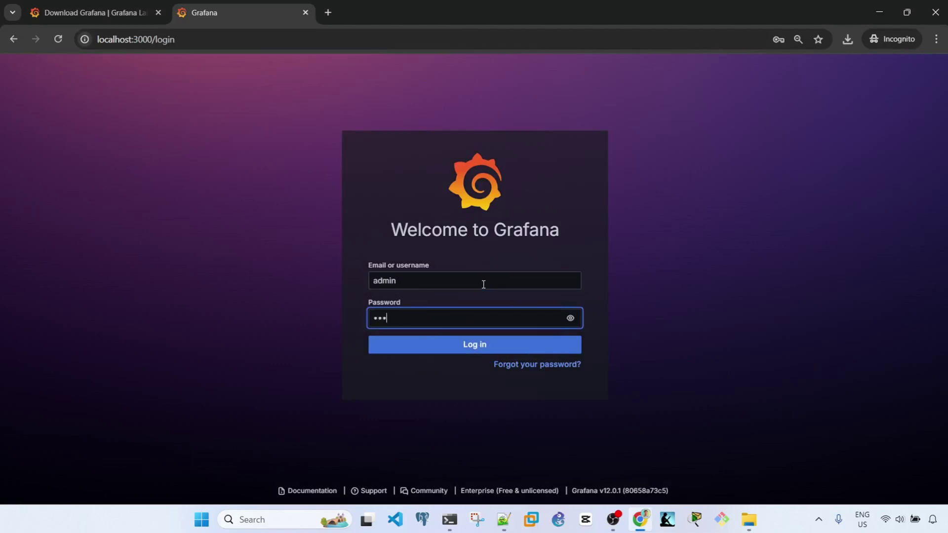
{"action": "type", "text": "in"}
{"action": "key", "text": "BackSpace"}
{"action": "key", "text": "BackSpace"}
{"action": "key", "text": "BackSpace"}
{"action": "key", "text": "BackSpace"}
{"action": "type", "text": "dmin"}
{"action": "left_click", "coordinate": [571, 319]}
Step: Log in, then type the new password into both the New and Confirm password fields
{"action": "left_click", "coordinate": [571, 319]}
{"action": "left_click", "coordinate": [482, 345]}
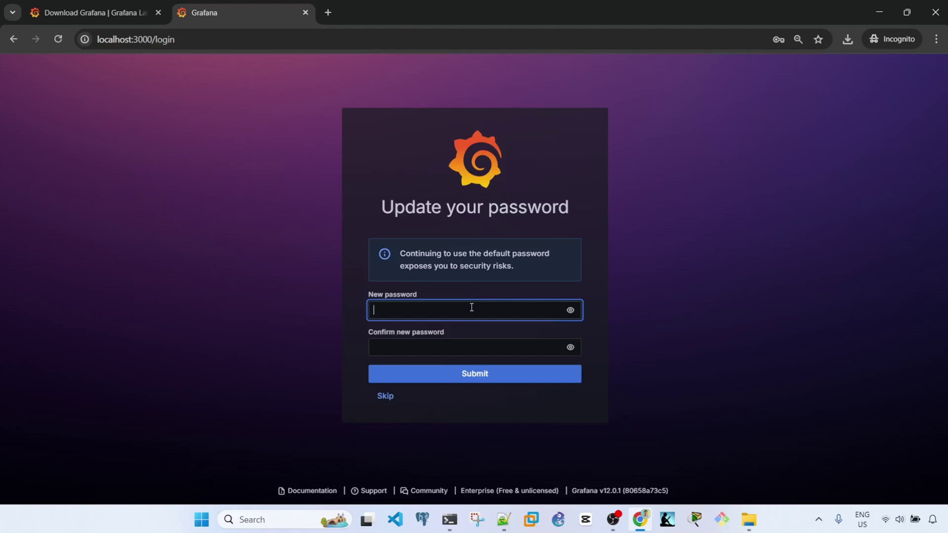
{"action": "type", "text": "admin"}
{"action": "key", "text": "Tab"}
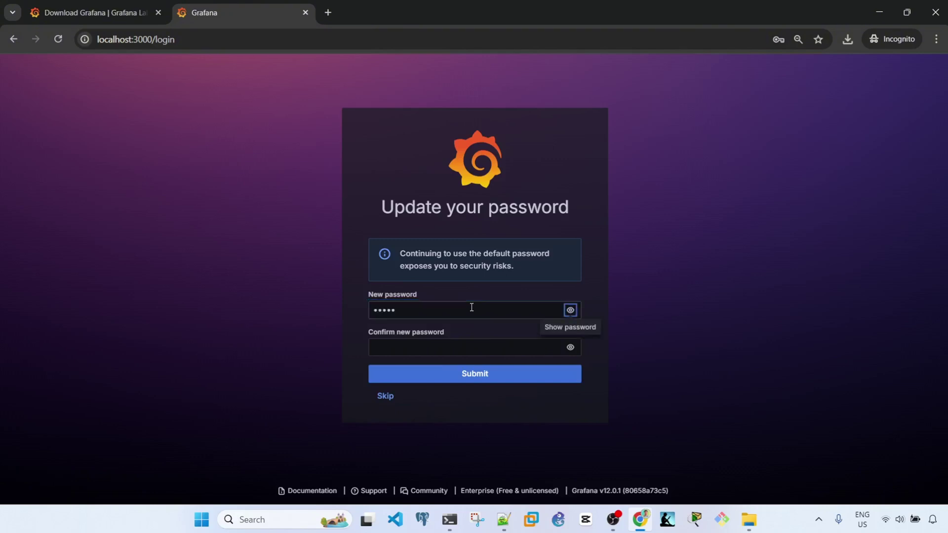
{"action": "left_click", "coordinate": [468, 351]}
{"action": "type", "text": "admin"}
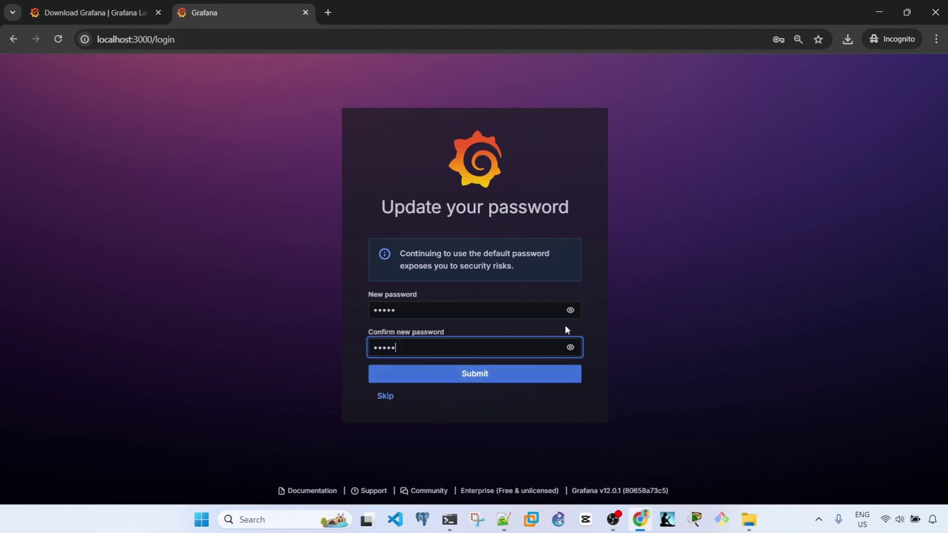
Step: Verify both password entries with the eye icons, submit, and return to the install notes
{"action": "left_click", "coordinate": [569, 311]}
{"action": "left_click", "coordinate": [570, 311]}
{"action": "left_click", "coordinate": [570, 349]}
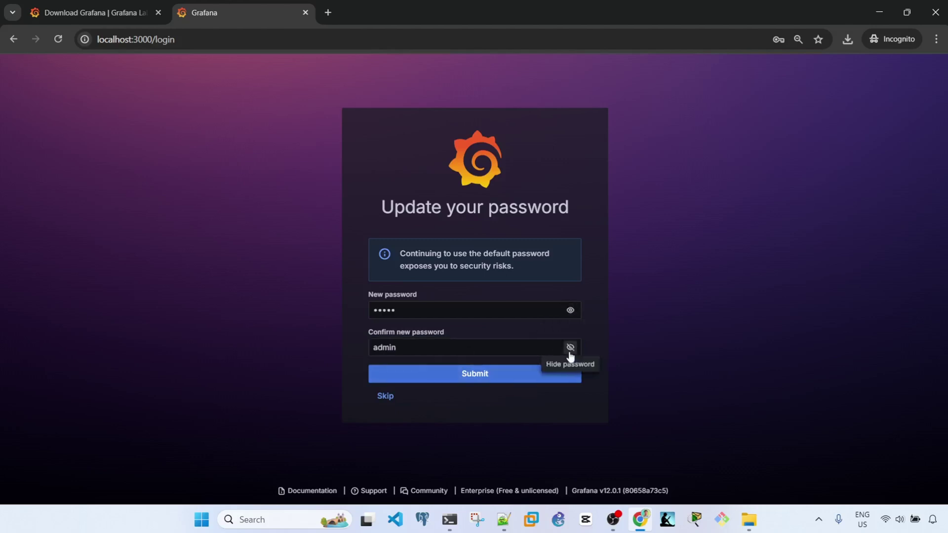
{"action": "left_click", "coordinate": [567, 374]}
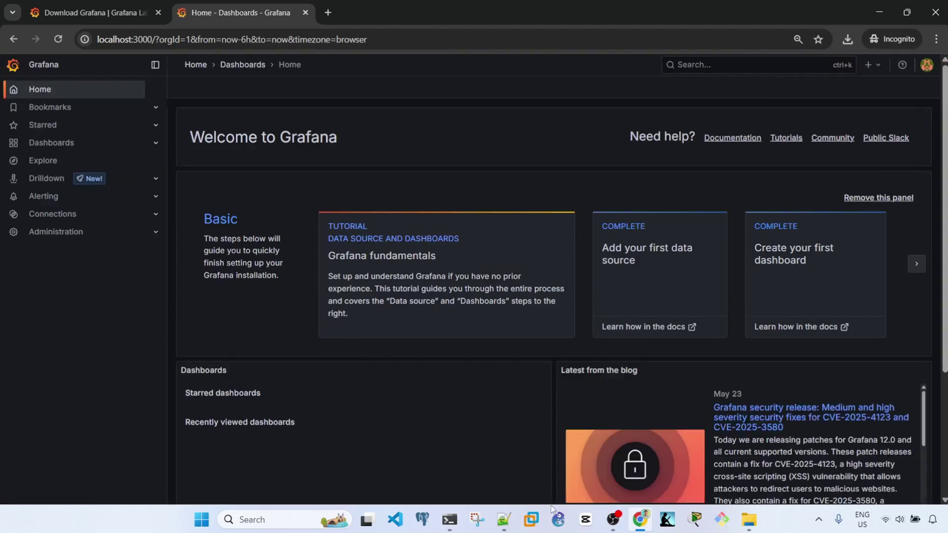
{"action": "left_click", "coordinate": [505, 527]}
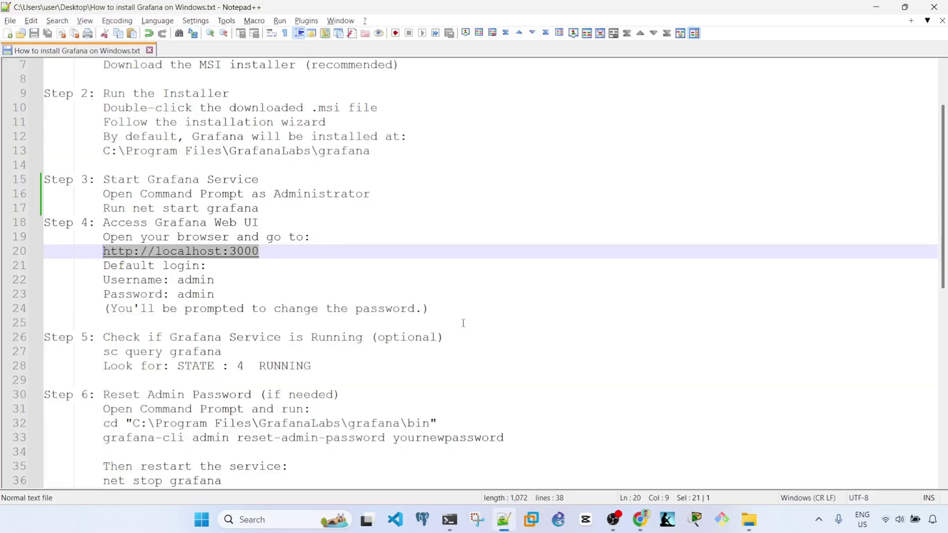
Step: Insert a blank line after line 17 and select the sc query grafana command on line 28
{"action": "left_click", "coordinate": [463, 323]}
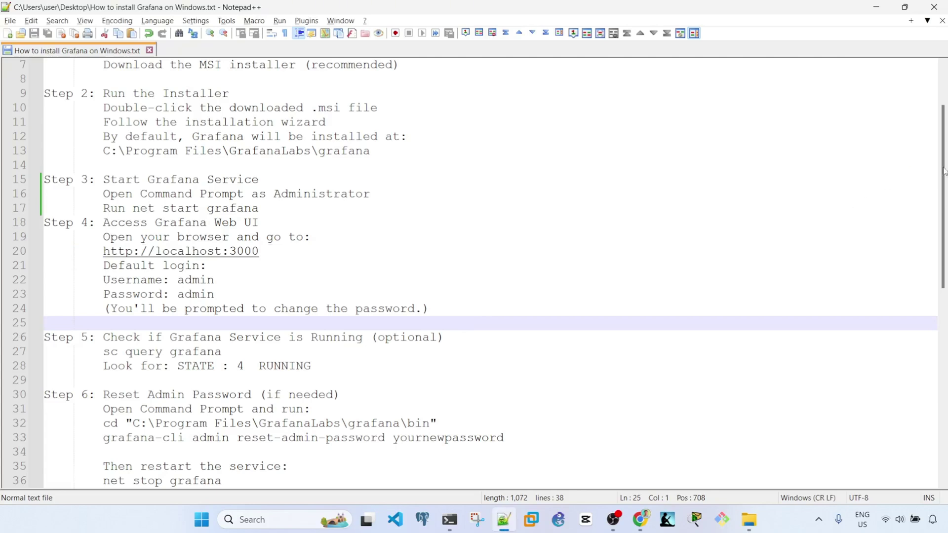
{"action": "scroll", "coordinate": [940, 198], "scroll_direction": "down", "scroll_amount": 2}
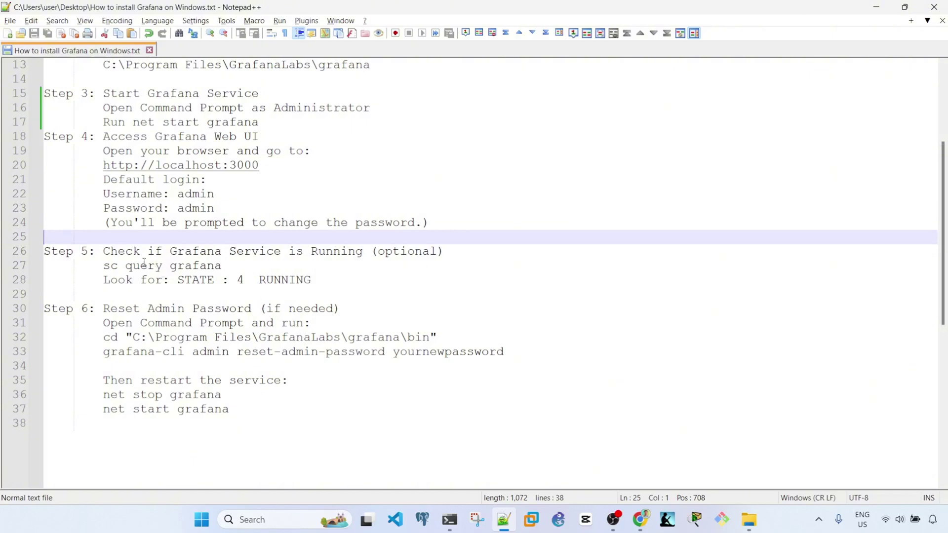
{"action": "scroll", "coordinate": [238, 265], "scroll_direction": "up", "scroll_amount": 4}
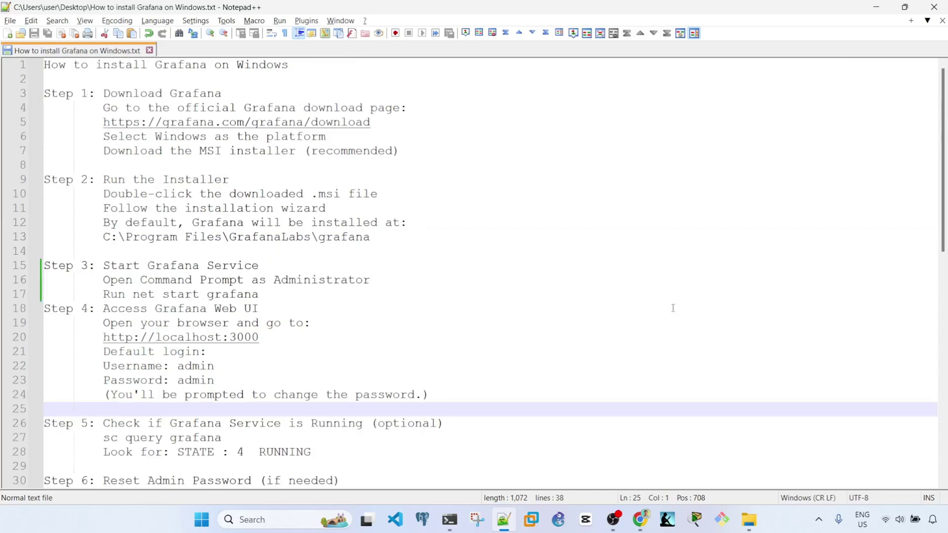
{"action": "left_click", "coordinate": [391, 298]}
{"action": "key", "text": "Return"}
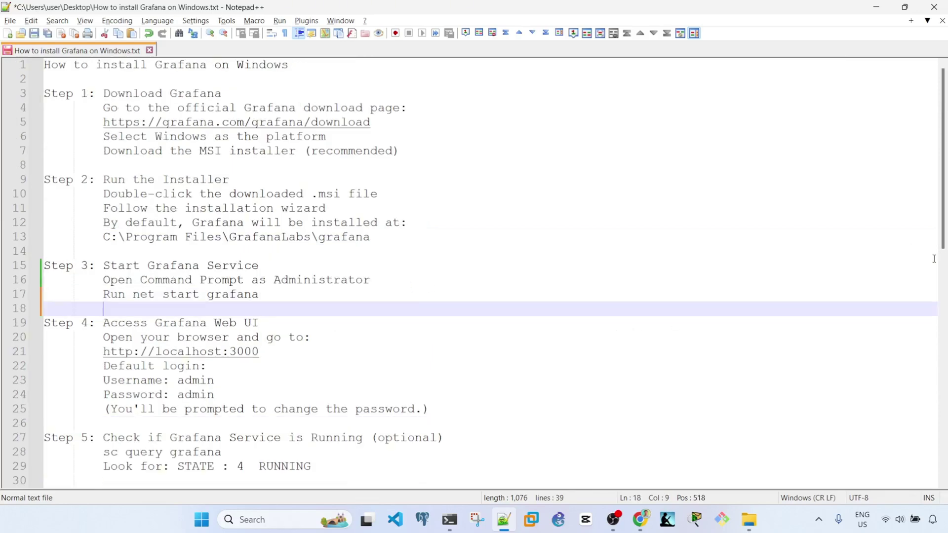
{"action": "scroll", "coordinate": [935, 205], "scroll_direction": "down", "scroll_amount": 5}
{"action": "scroll", "coordinate": [935, 206], "scroll_direction": "down", "scroll_amount": 1}
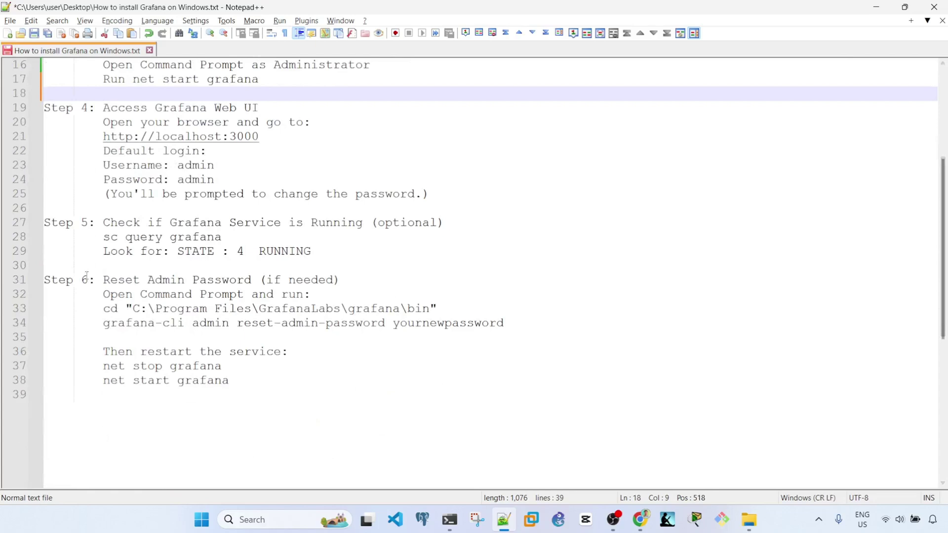
{"action": "left_click_drag", "start_coordinate": [234, 236], "coordinate": [94, 242]}
{"action": "key", "text": "ctrl+c"}
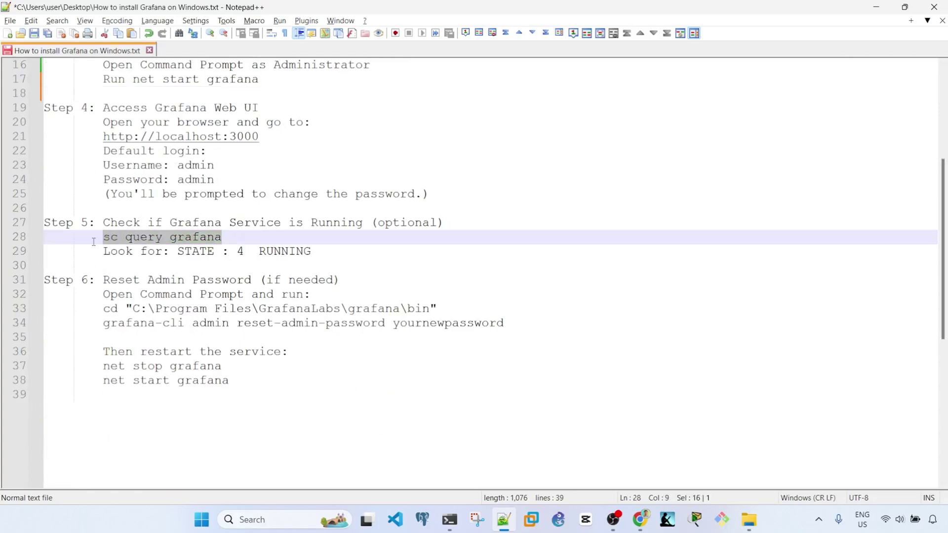
Step: Paste and run sc query grafana in the administrator Command Prompt, confirming STATE 4 RUNNING
{"action": "mouse_move", "coordinate": [449, 518]}
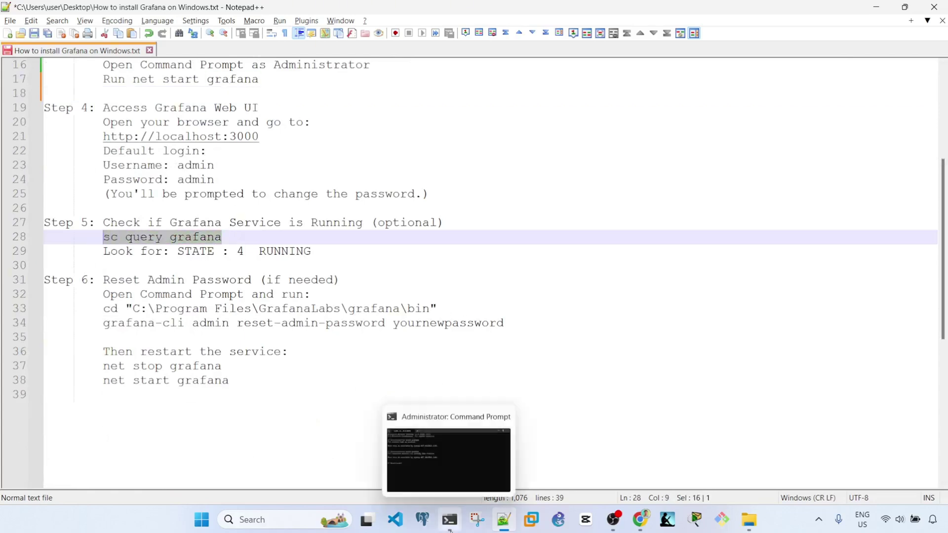
{"action": "left_click", "coordinate": [472, 401]}
{"action": "right_click", "coordinate": [499, 312]}
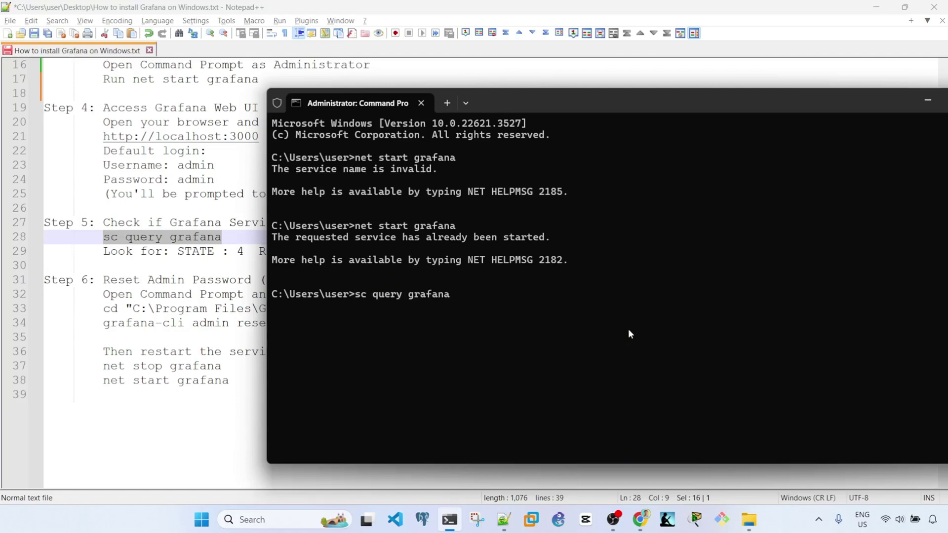
{"action": "key", "text": "Return"}
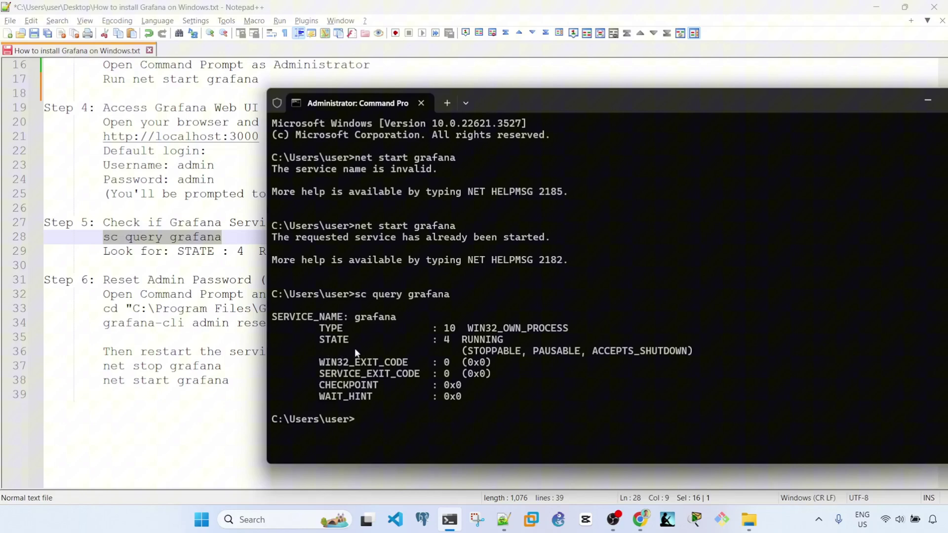
{"action": "left_click_drag", "start_coordinate": [502, 346], "coordinate": [477, 344]}
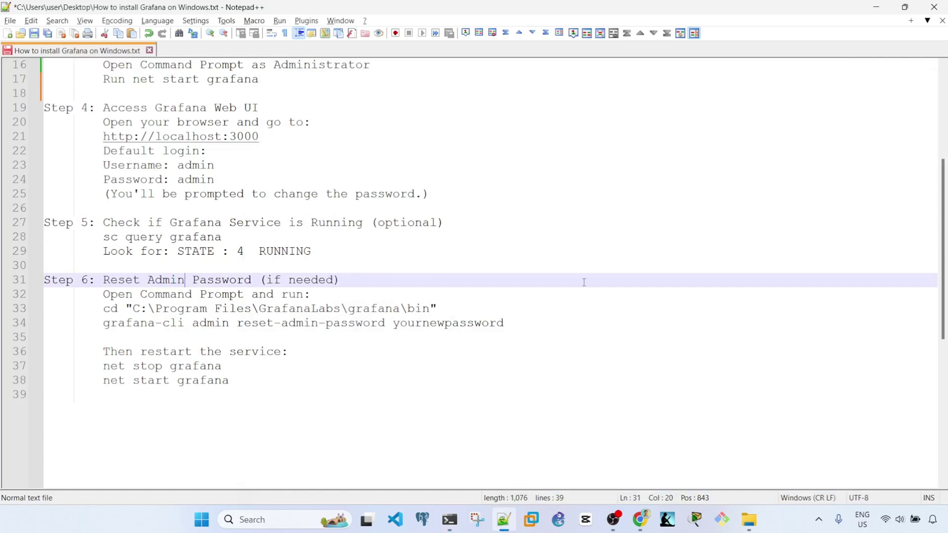
{"action": "left_click", "coordinate": [185, 279]}
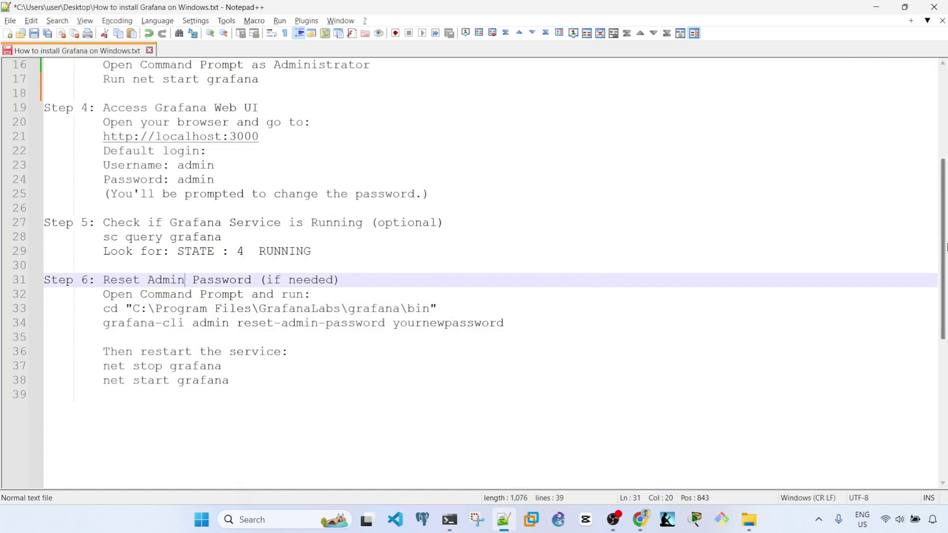
{"action": "left_click_drag", "start_coordinate": [944, 268], "coordinate": [945, 281]}
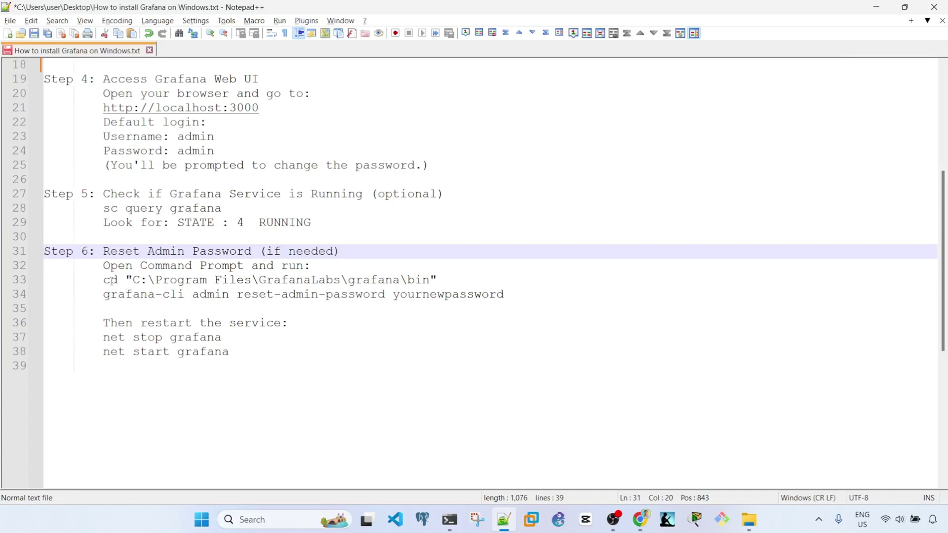
{"action": "left_click_drag", "start_coordinate": [103, 280], "coordinate": [424, 302]}
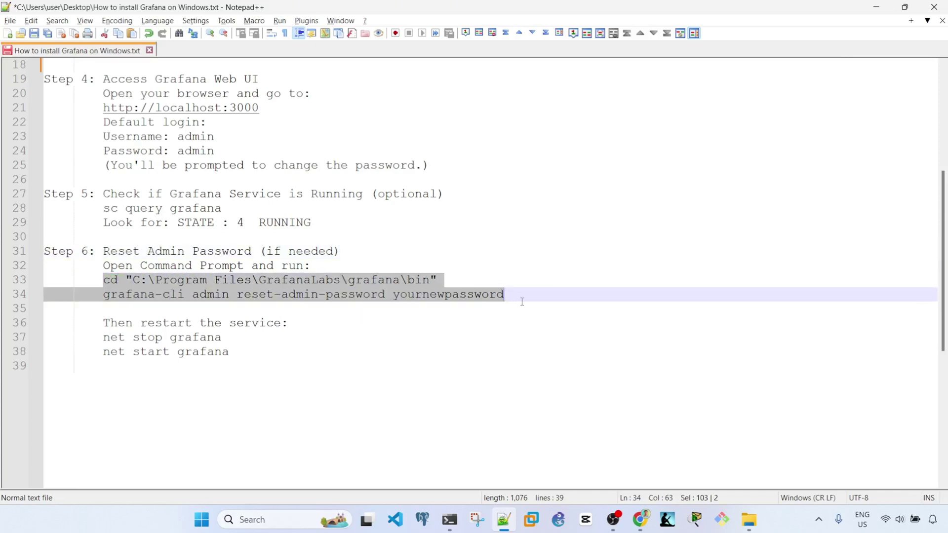
{"action": "left_click", "coordinate": [225, 337]}
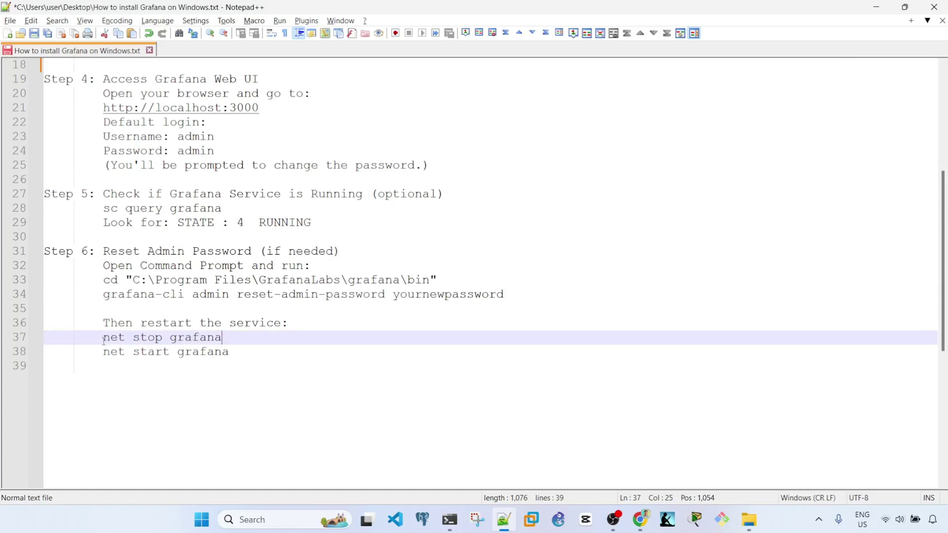
{"action": "left_click_drag", "start_coordinate": [104, 337], "coordinate": [241, 337]}
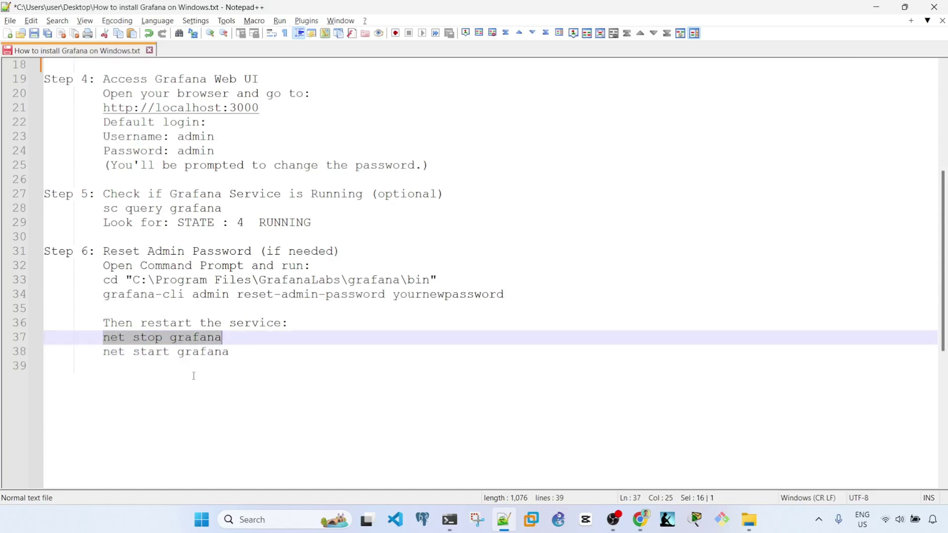
{"action": "left_click_drag", "start_coordinate": [102, 356], "coordinate": [258, 356]}
{"action": "scroll", "coordinate": [622, 297], "scroll_direction": "up", "scroll_amount": 6}
{"action": "left_click", "coordinate": [636, 267]}
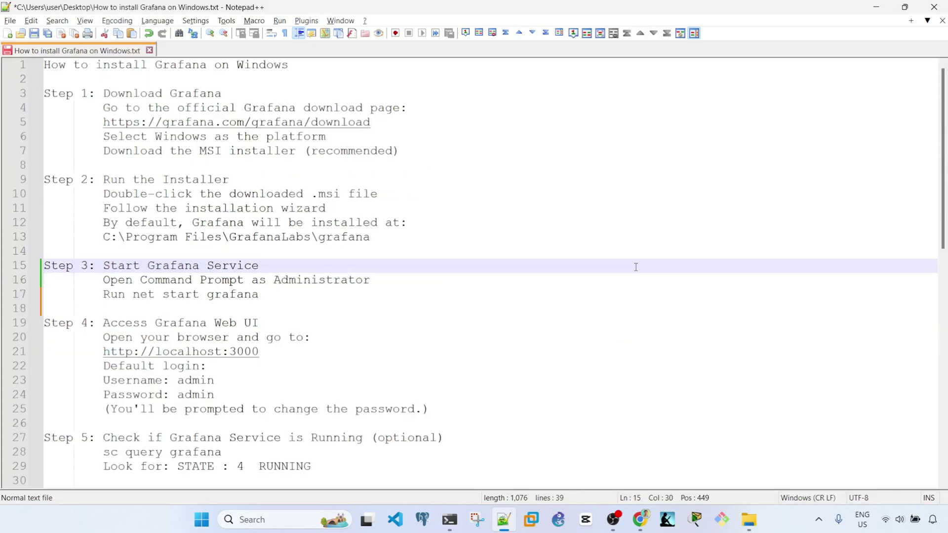